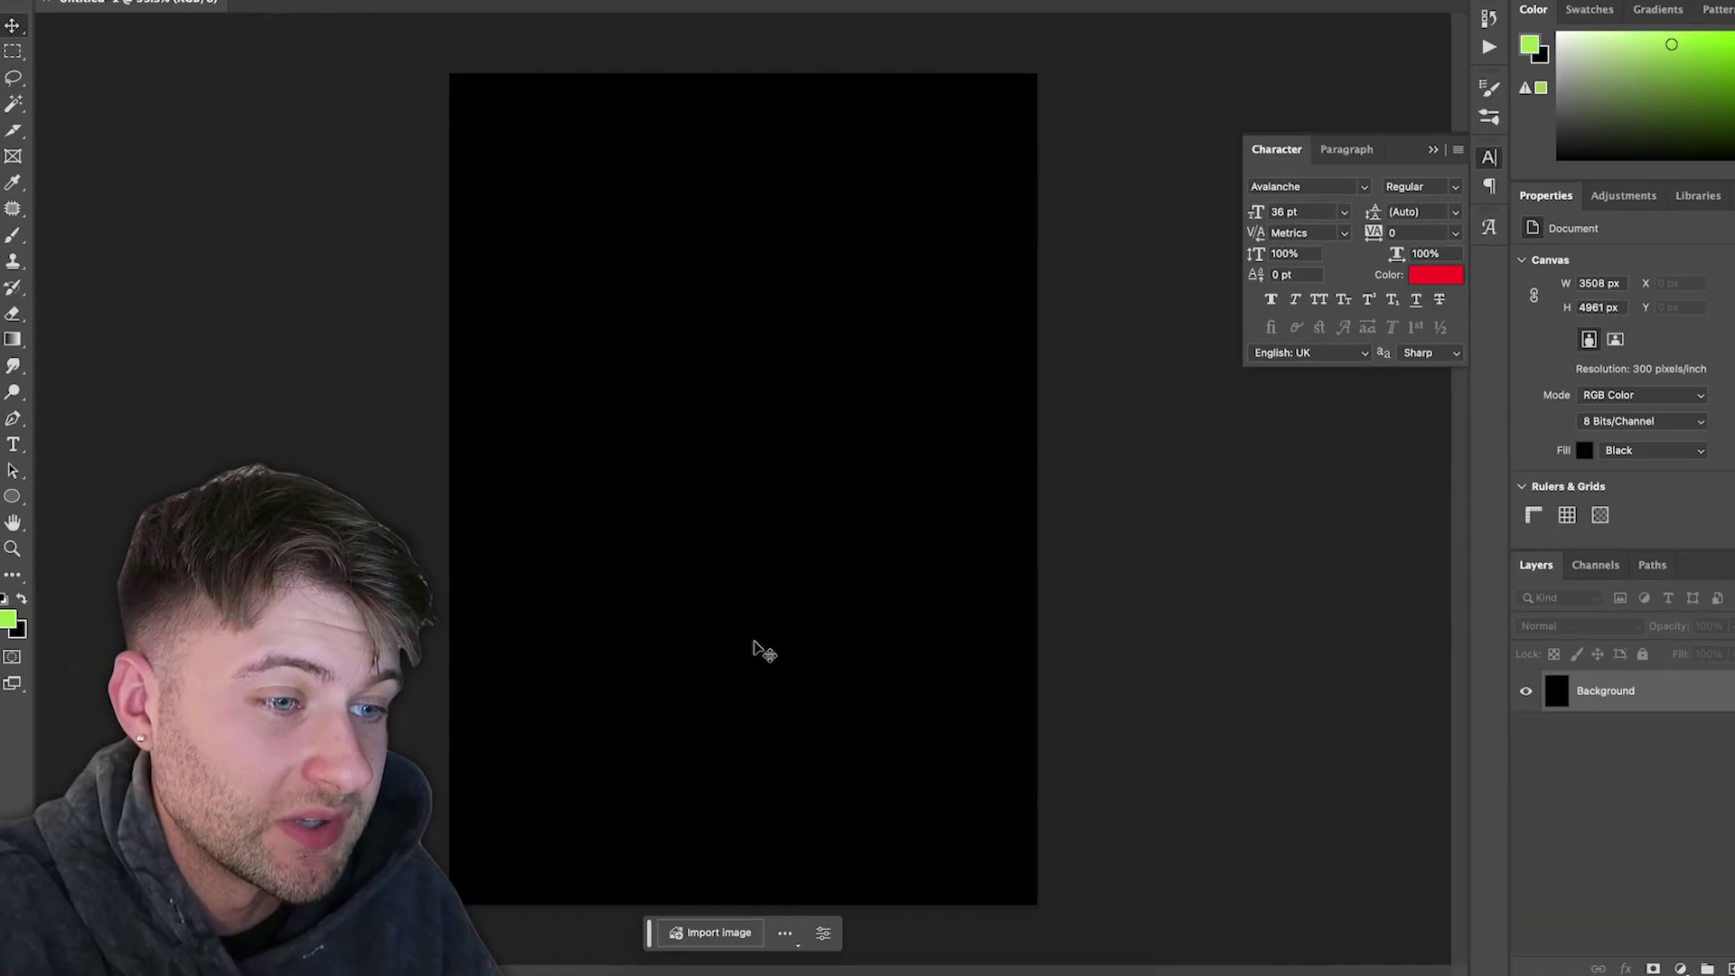
# Step: Place the three medusa images and scale them into position, enlarging the second to 2496 px
pyautogui.moveTo(740, 590); pyautogui.dragTo(743, 767)
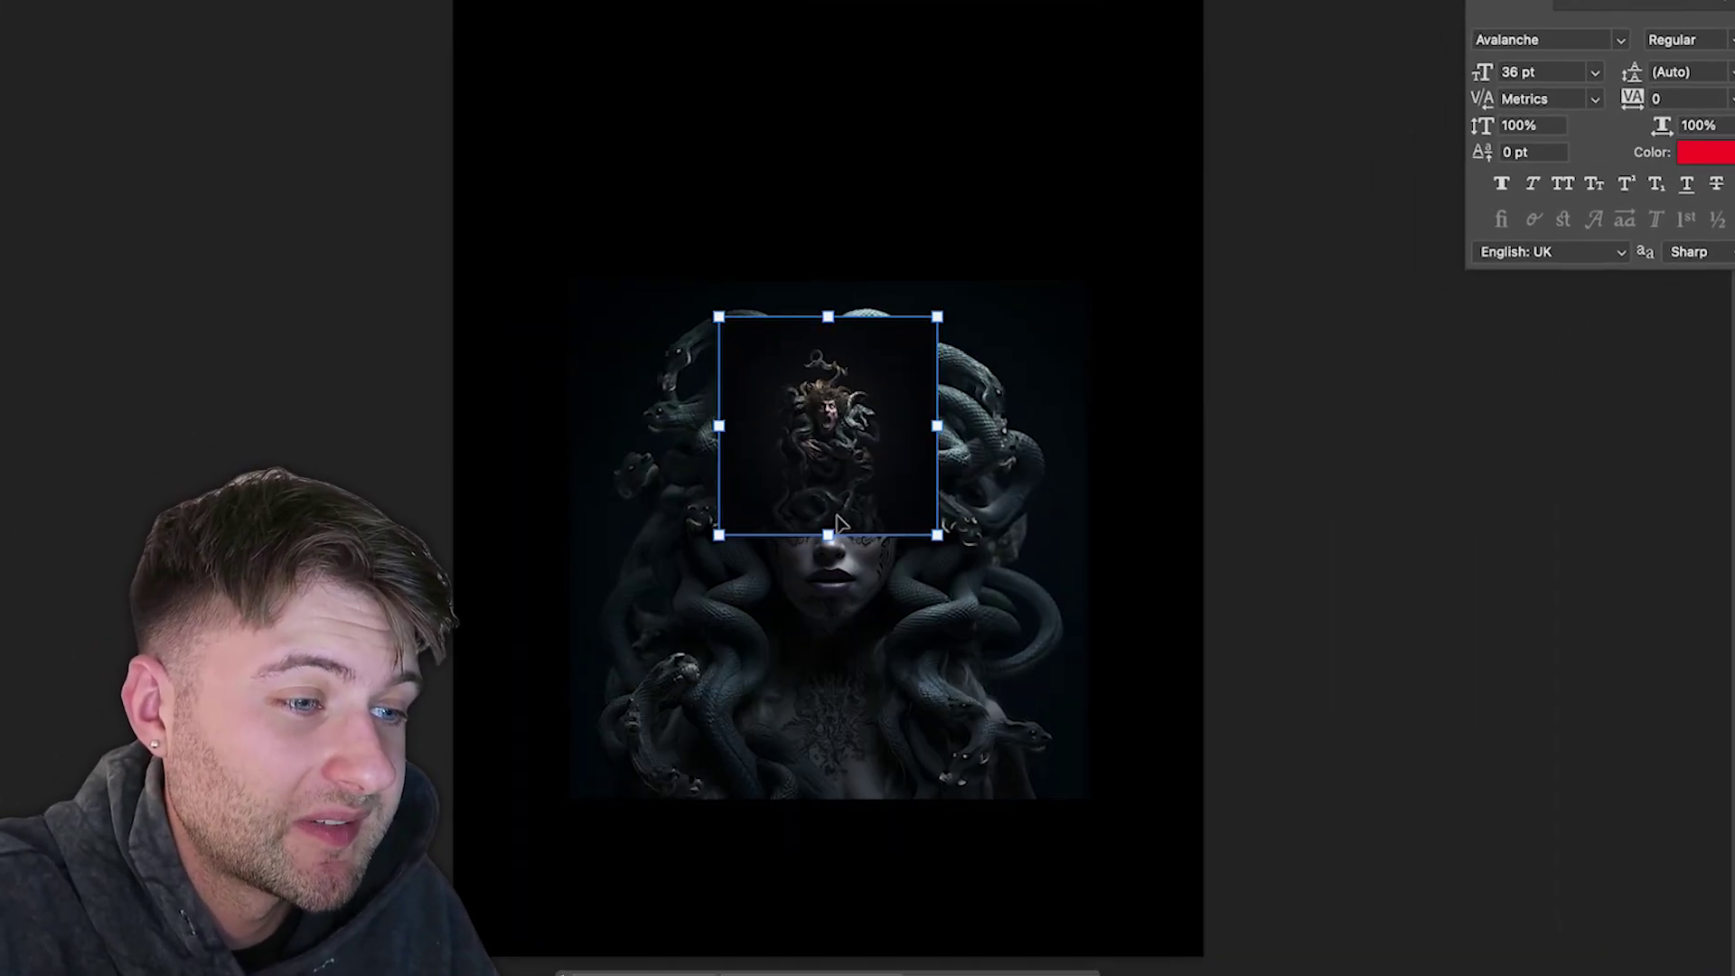
pyautogui.moveTo(745, 570); pyautogui.dragTo(748, 816)
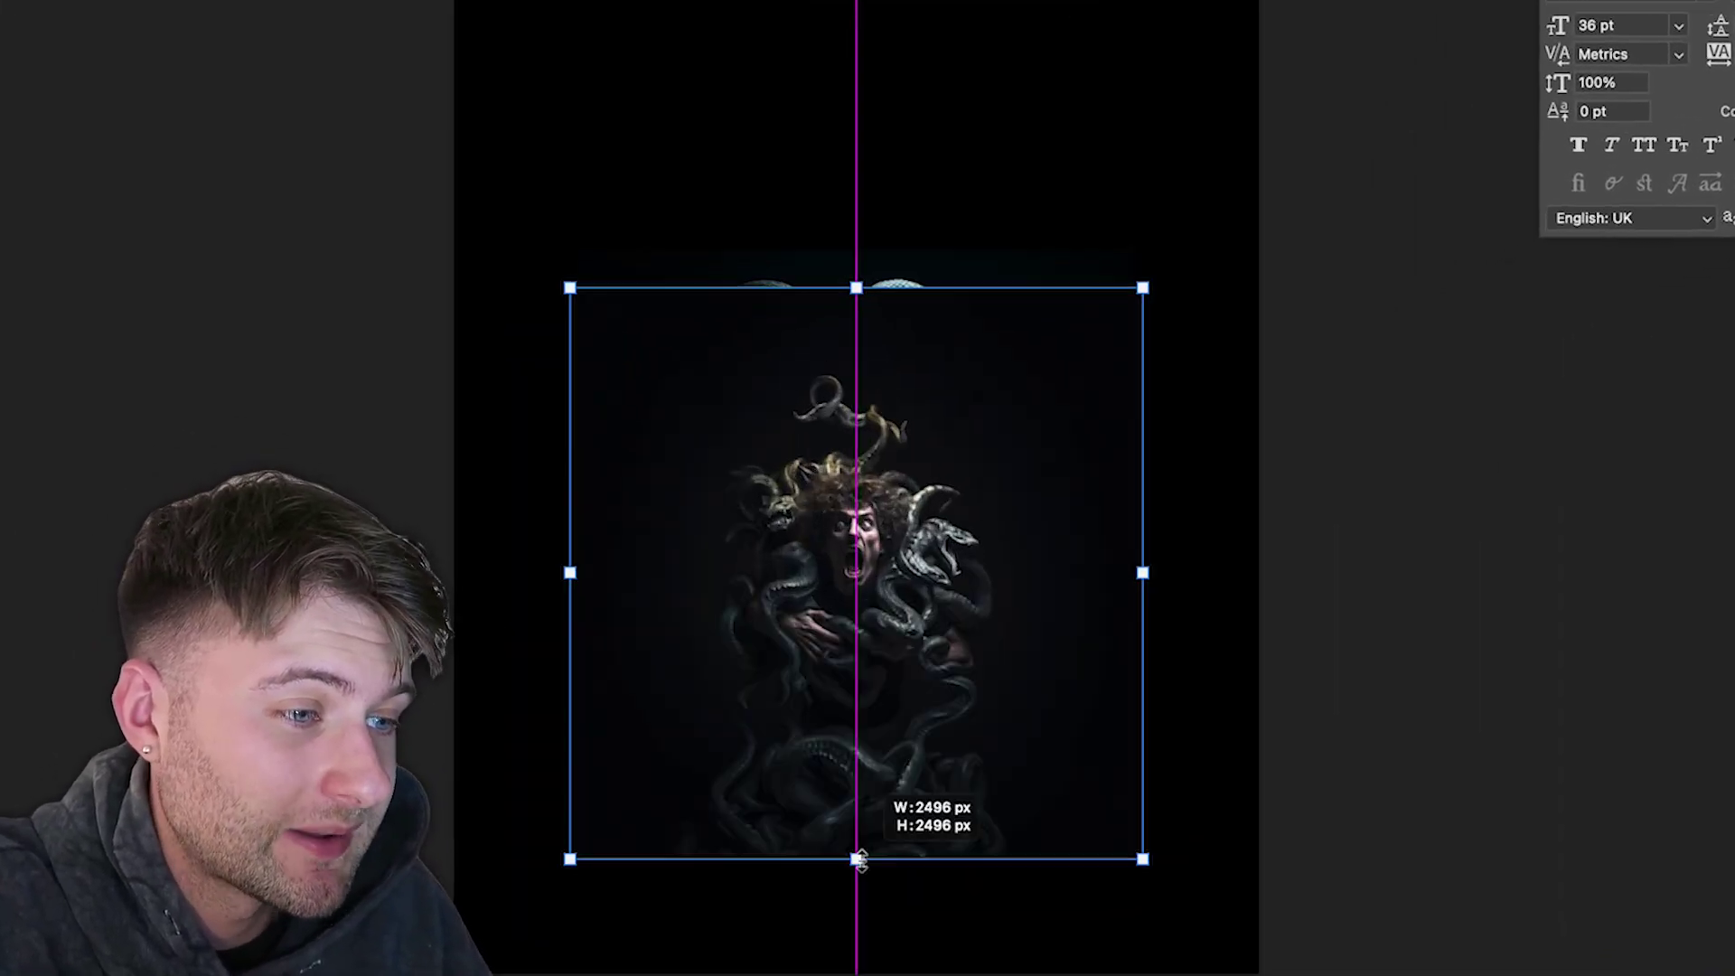
pyautogui.moveTo(854, 289); pyautogui.dragTo(854, 180)
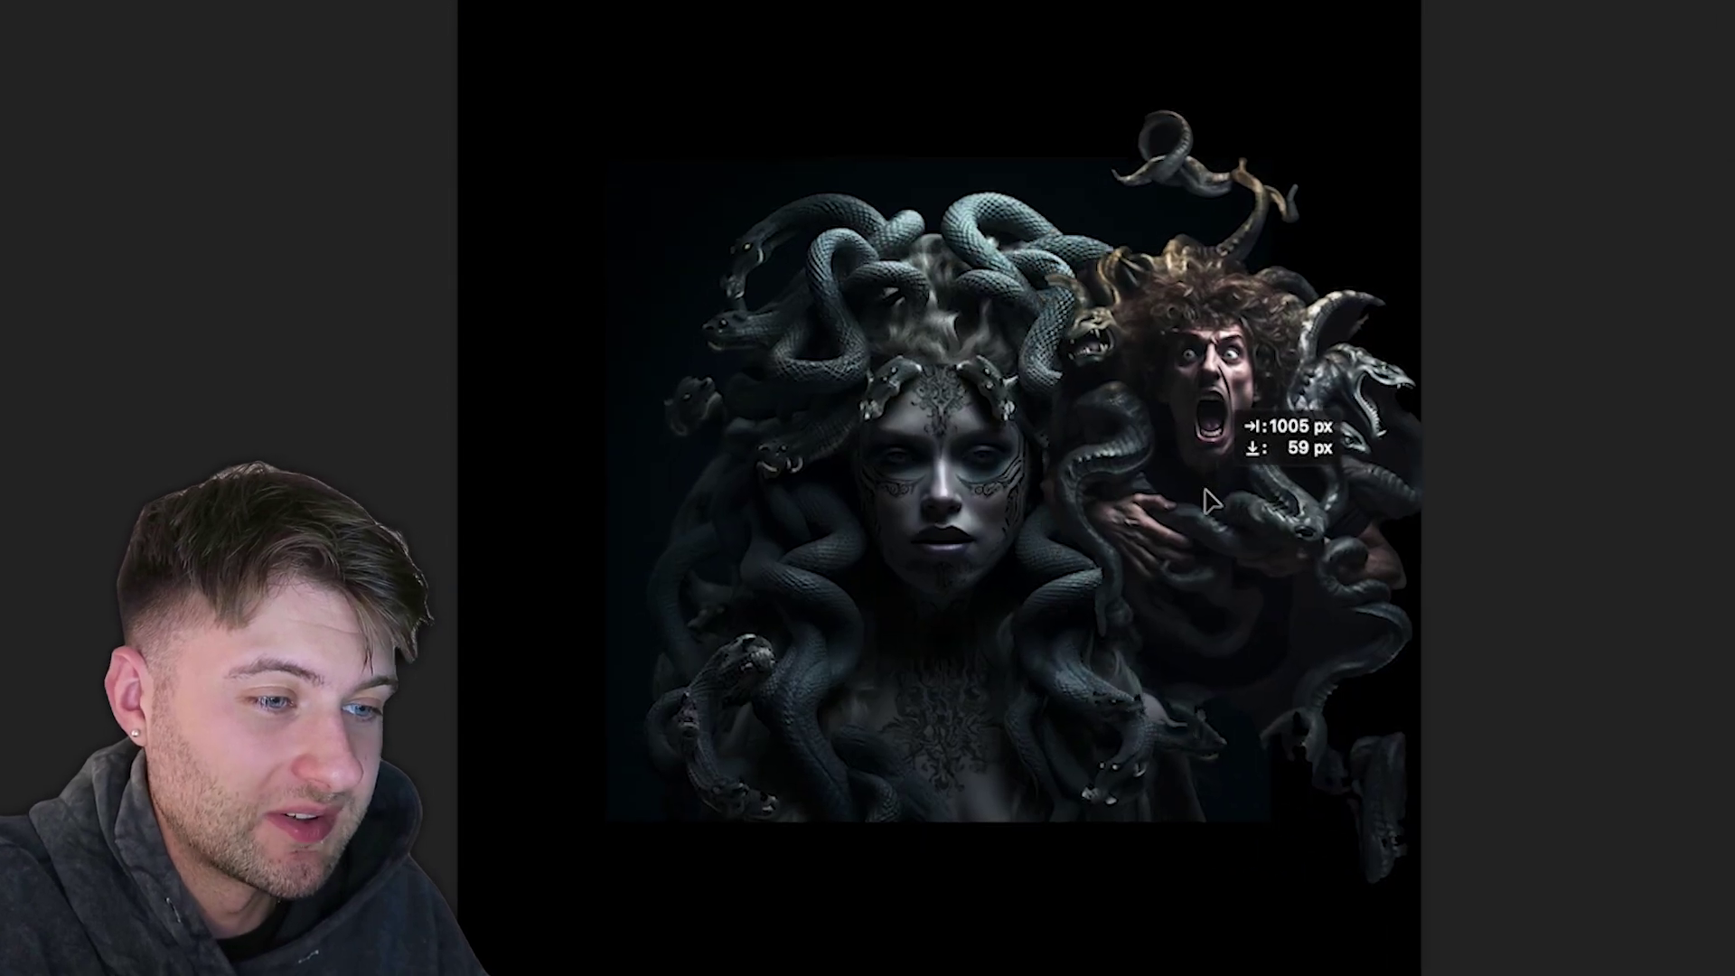
pyautogui.moveTo(1310, 308); pyautogui.dragTo(991, 883)
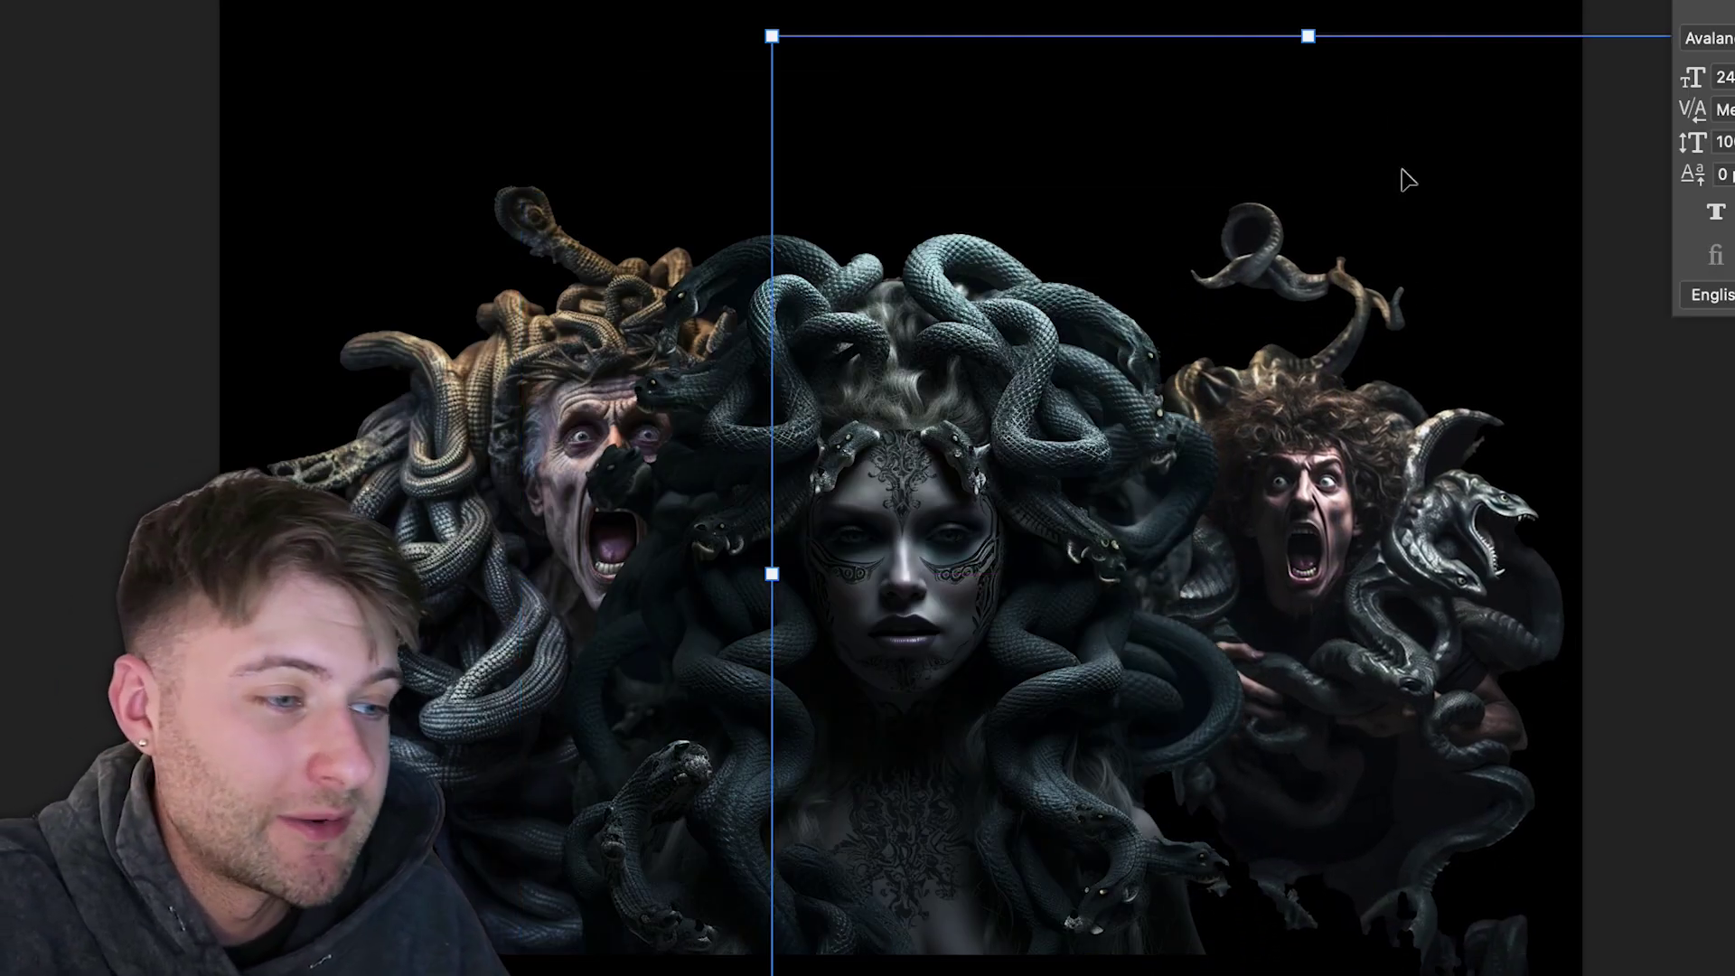
pyautogui.moveTo(1405, 180); pyautogui.dragTo(1459, 149)
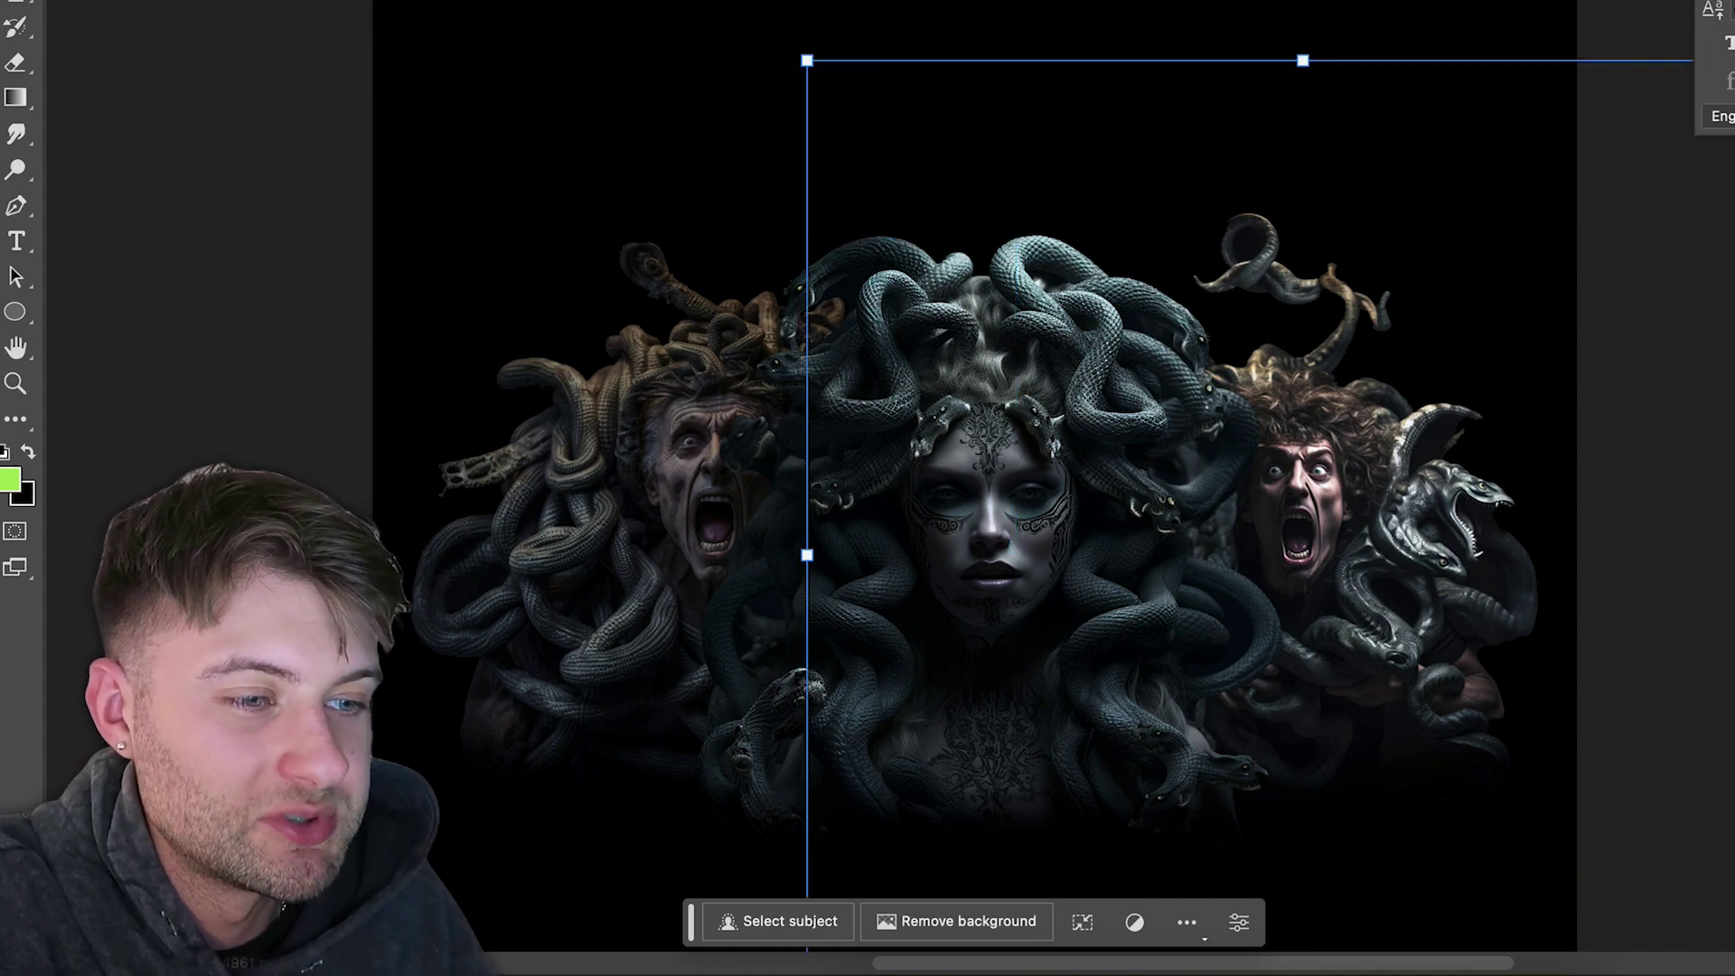
pyautogui.press('Return')
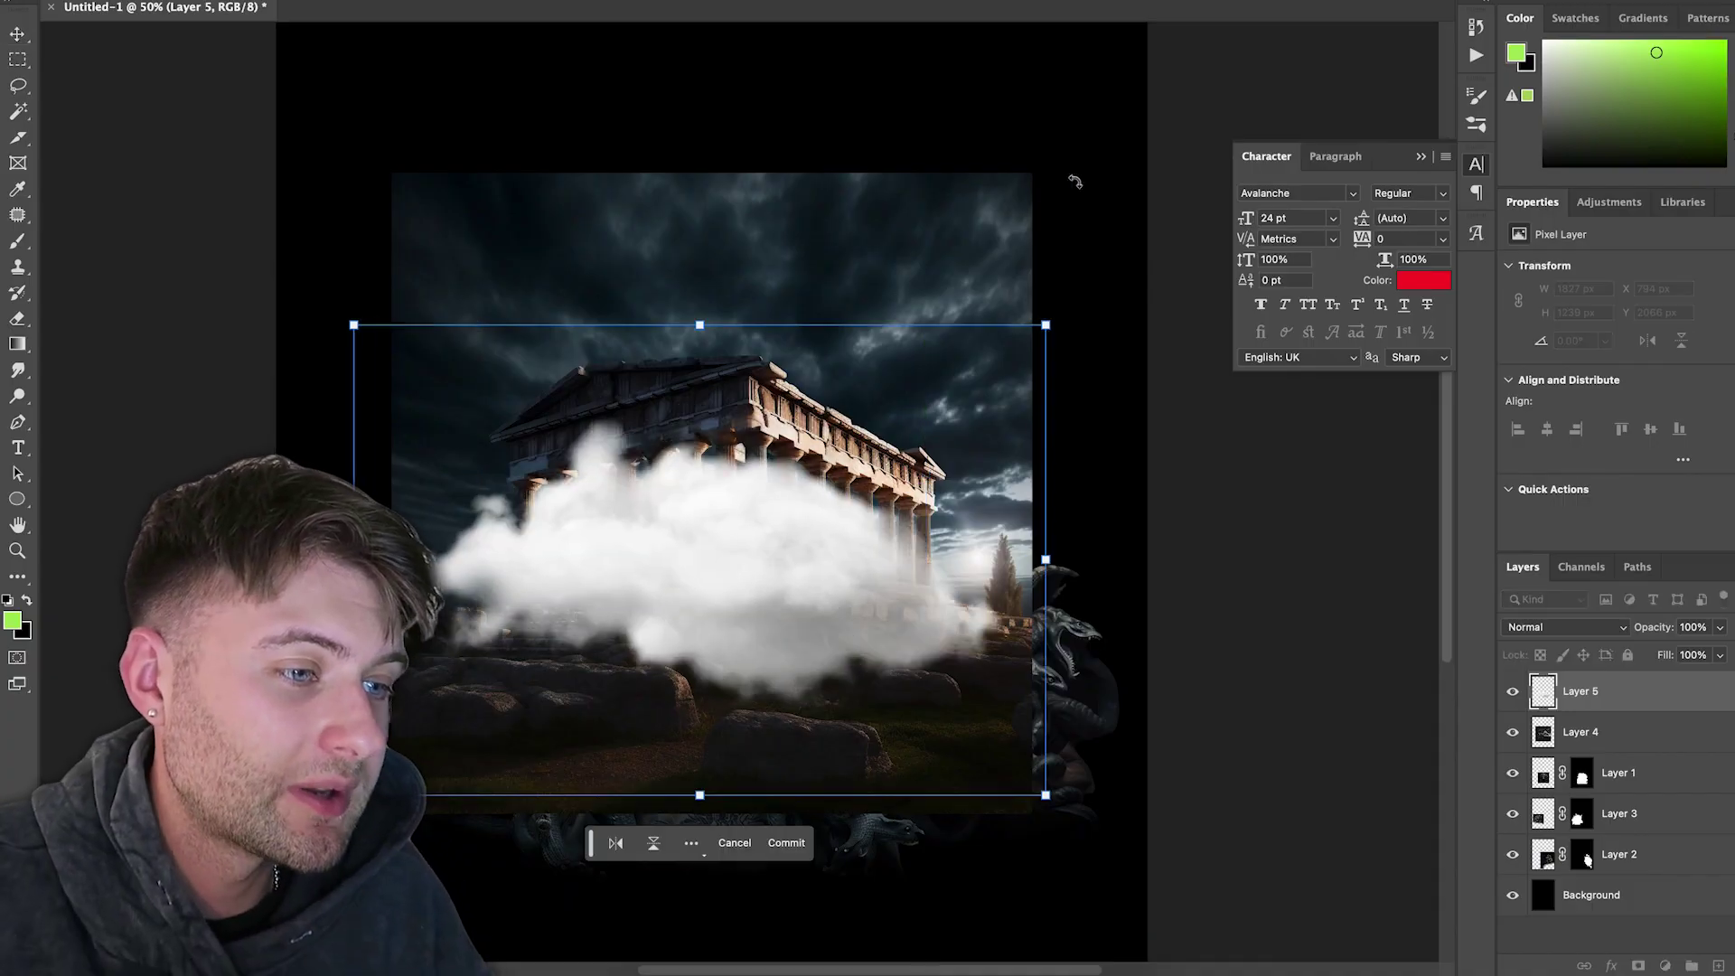
# Step: Stretch the clouds behind the temple, clip the temple to them, then enlarge and raise it
pyautogui.moveTo(1074, 182); pyautogui.dragTo(911, 330)
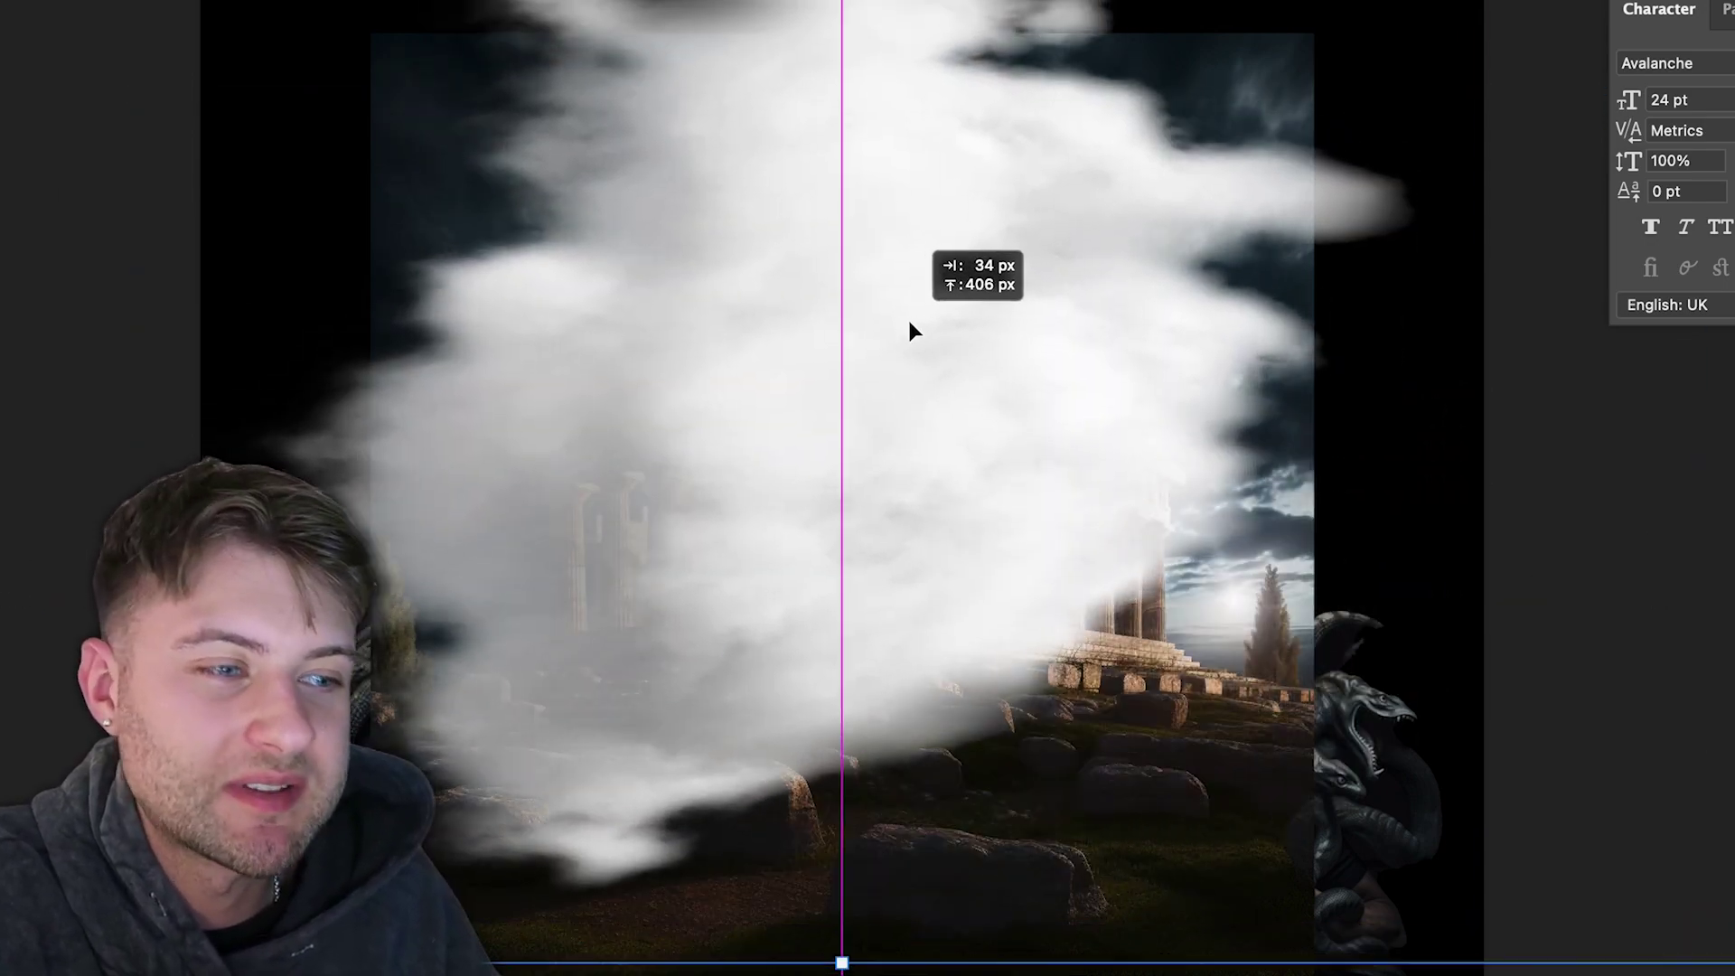
pyautogui.press('super+bracketleft')
pyautogui.press('super+alt+g')
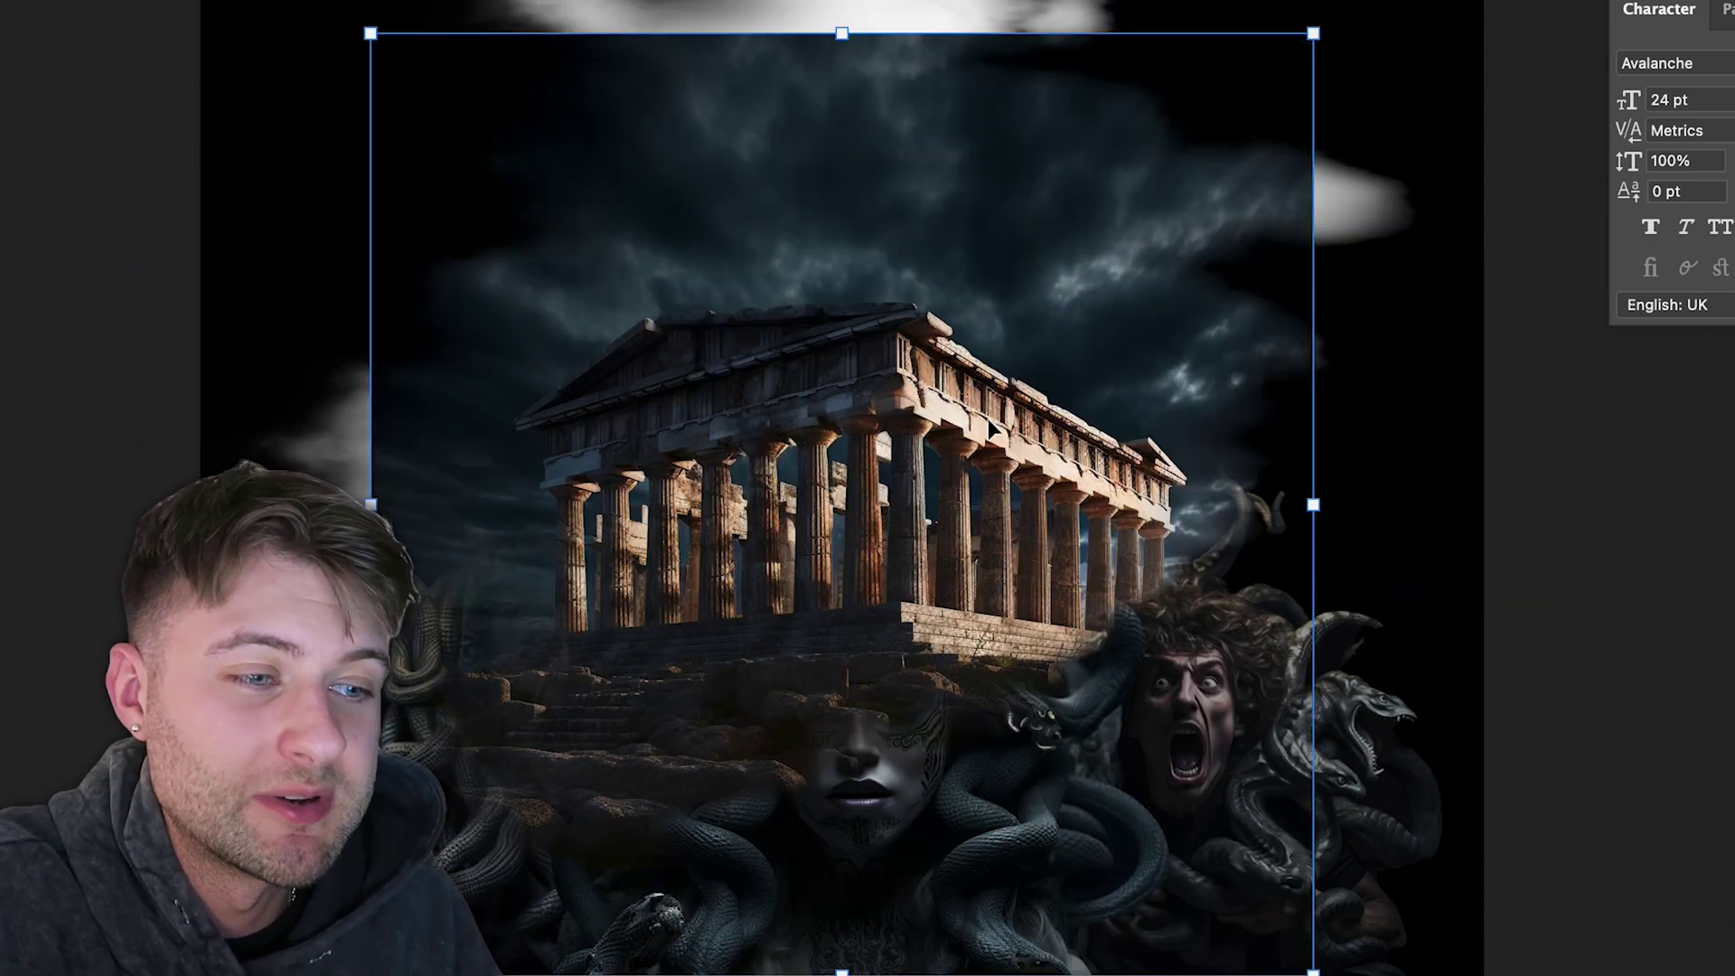
pyautogui.moveTo(849, 633); pyautogui.dragTo(849, 434)
pyautogui.moveTo(840, 786); pyautogui.dragTo(847, 905)
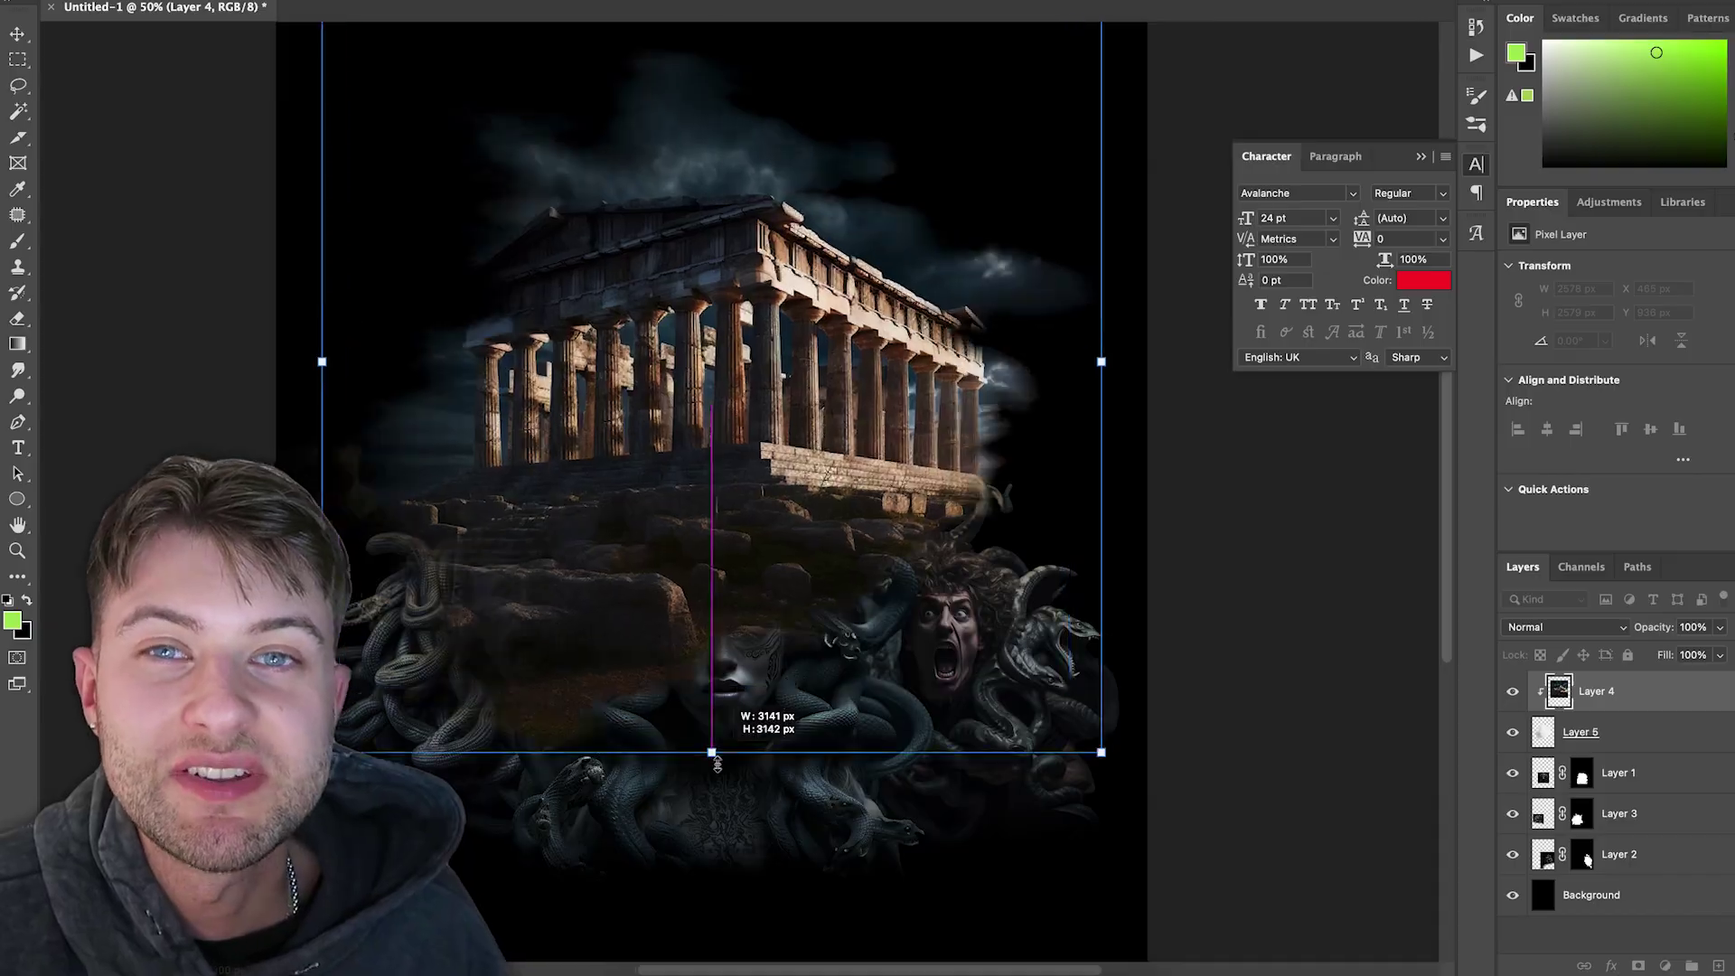
pyautogui.moveTo(717, 763); pyautogui.dragTo(716, 791)
pyautogui.moveTo(800, 443); pyautogui.dragTo(810, 413)
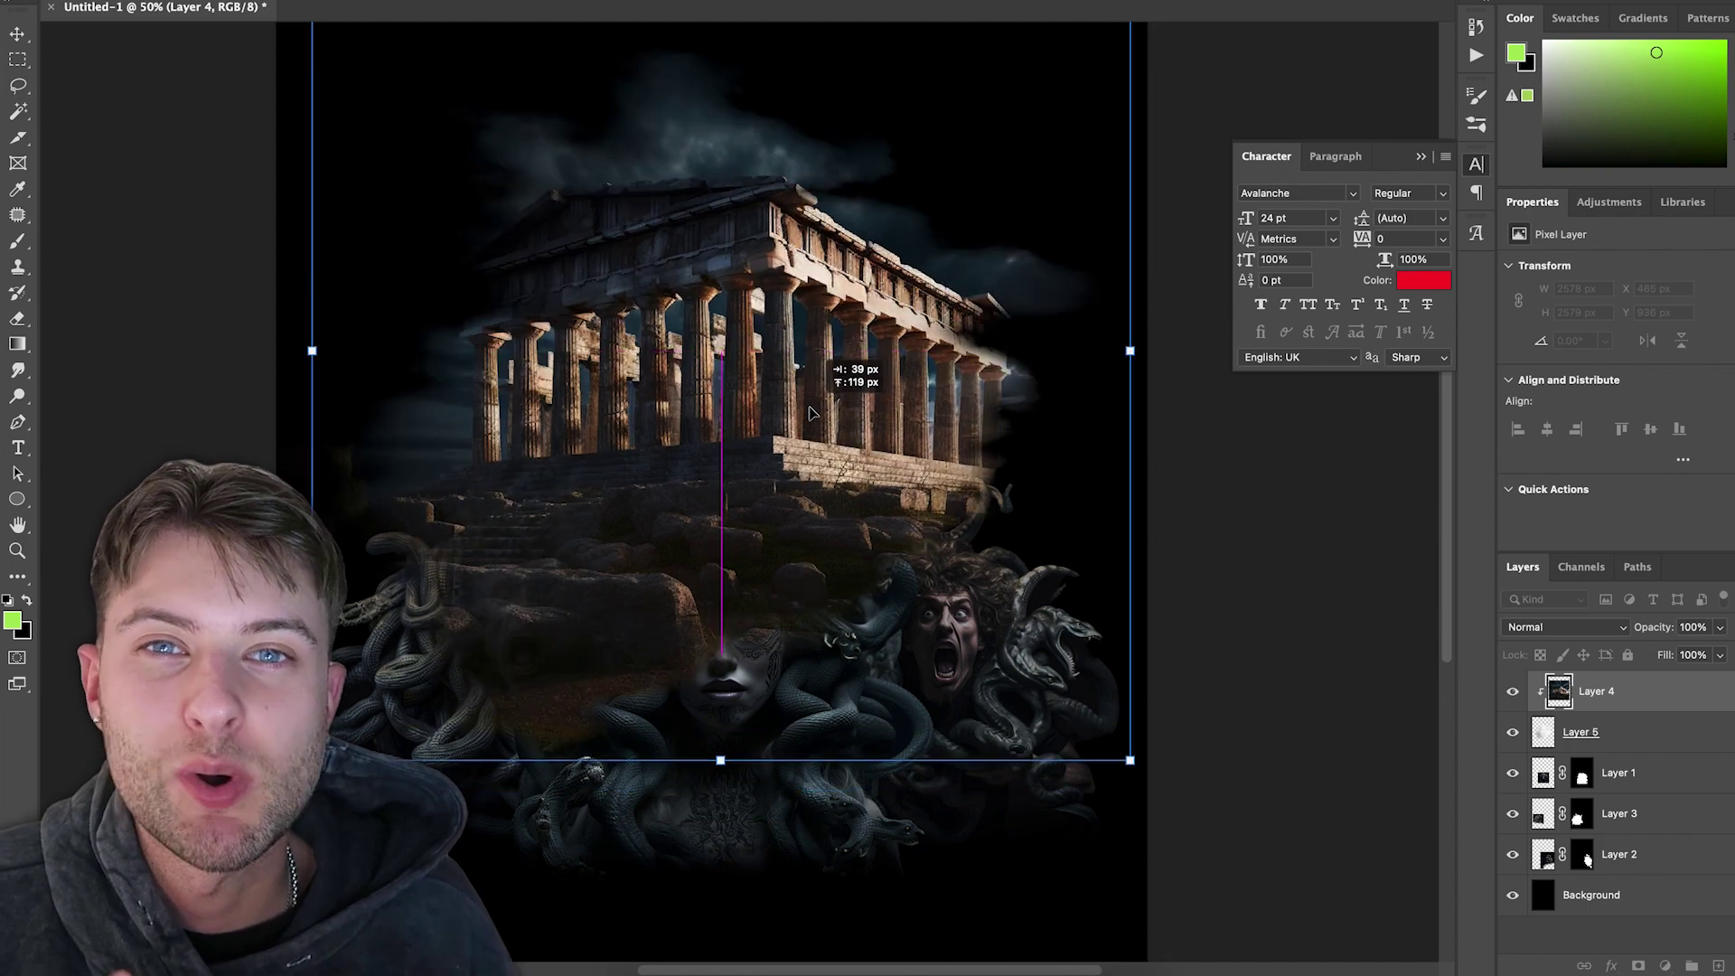
# Step: Move the temple and cloud layers beneath the medusa layers and select Layer 1
pyautogui.moveTo(1642, 854); pyautogui.dragTo(1642, 872)
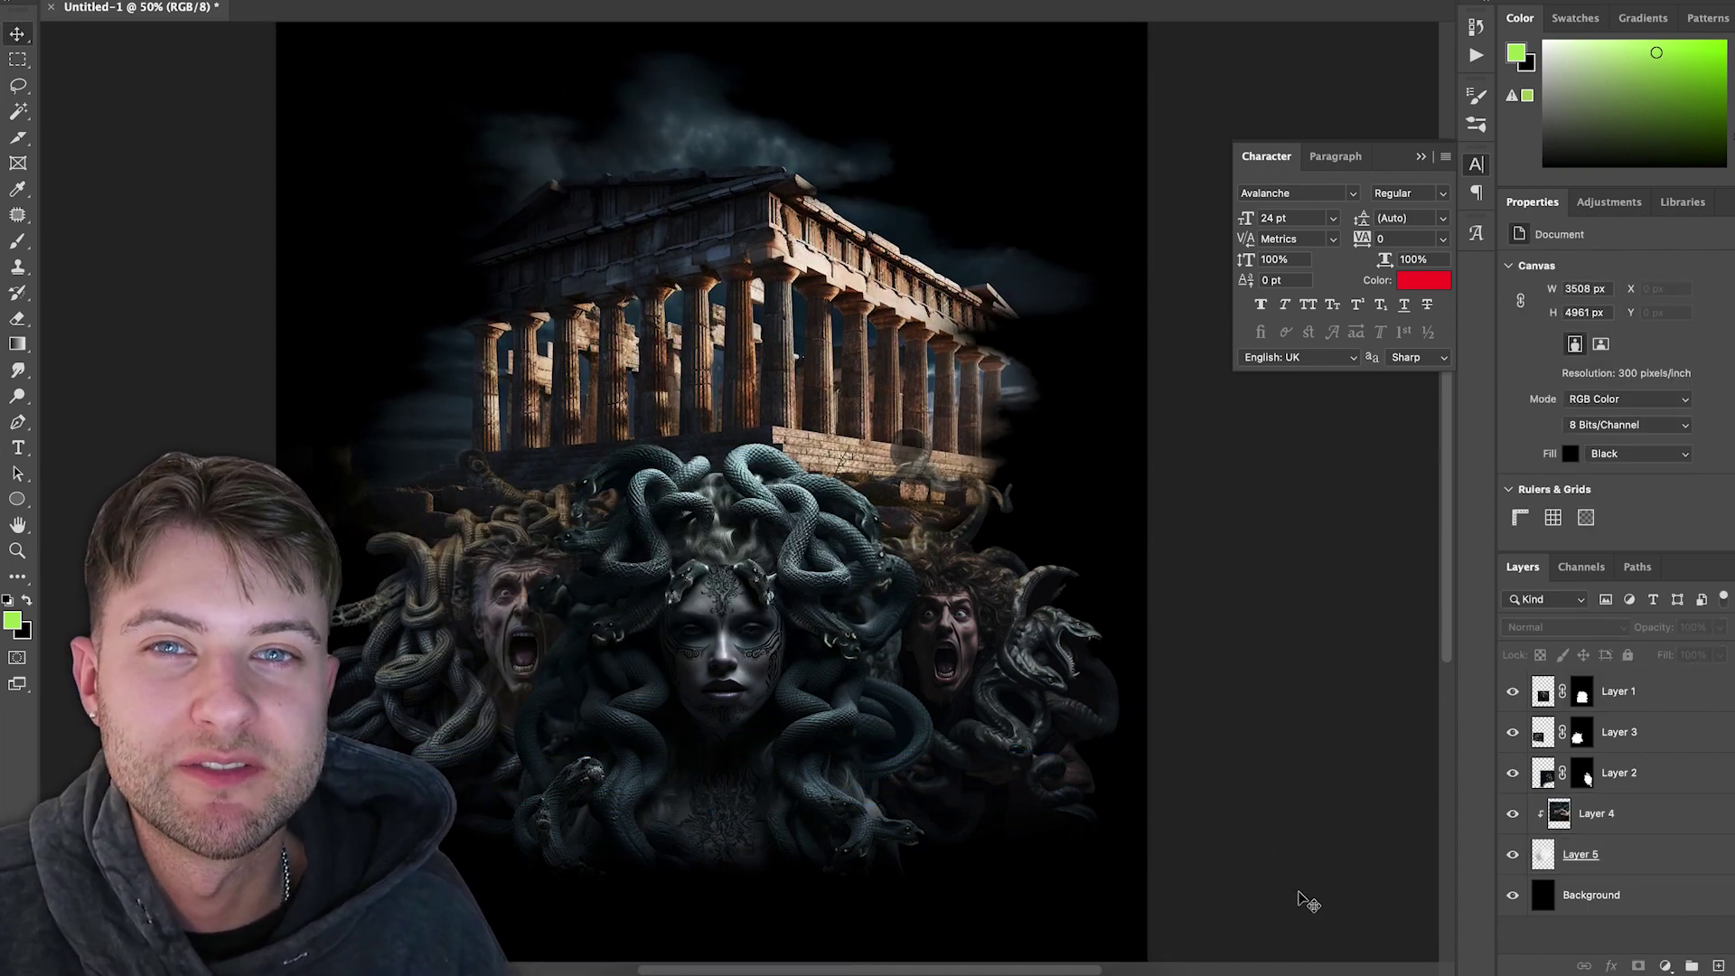
pyautogui.doubleClick(1671, 723)
pyautogui.click(1073, 566)
# Step: Give Layer 1 a teal Color Overlay in Multiply mode and add an Inner Shadow
pyautogui.click(1433, 390)
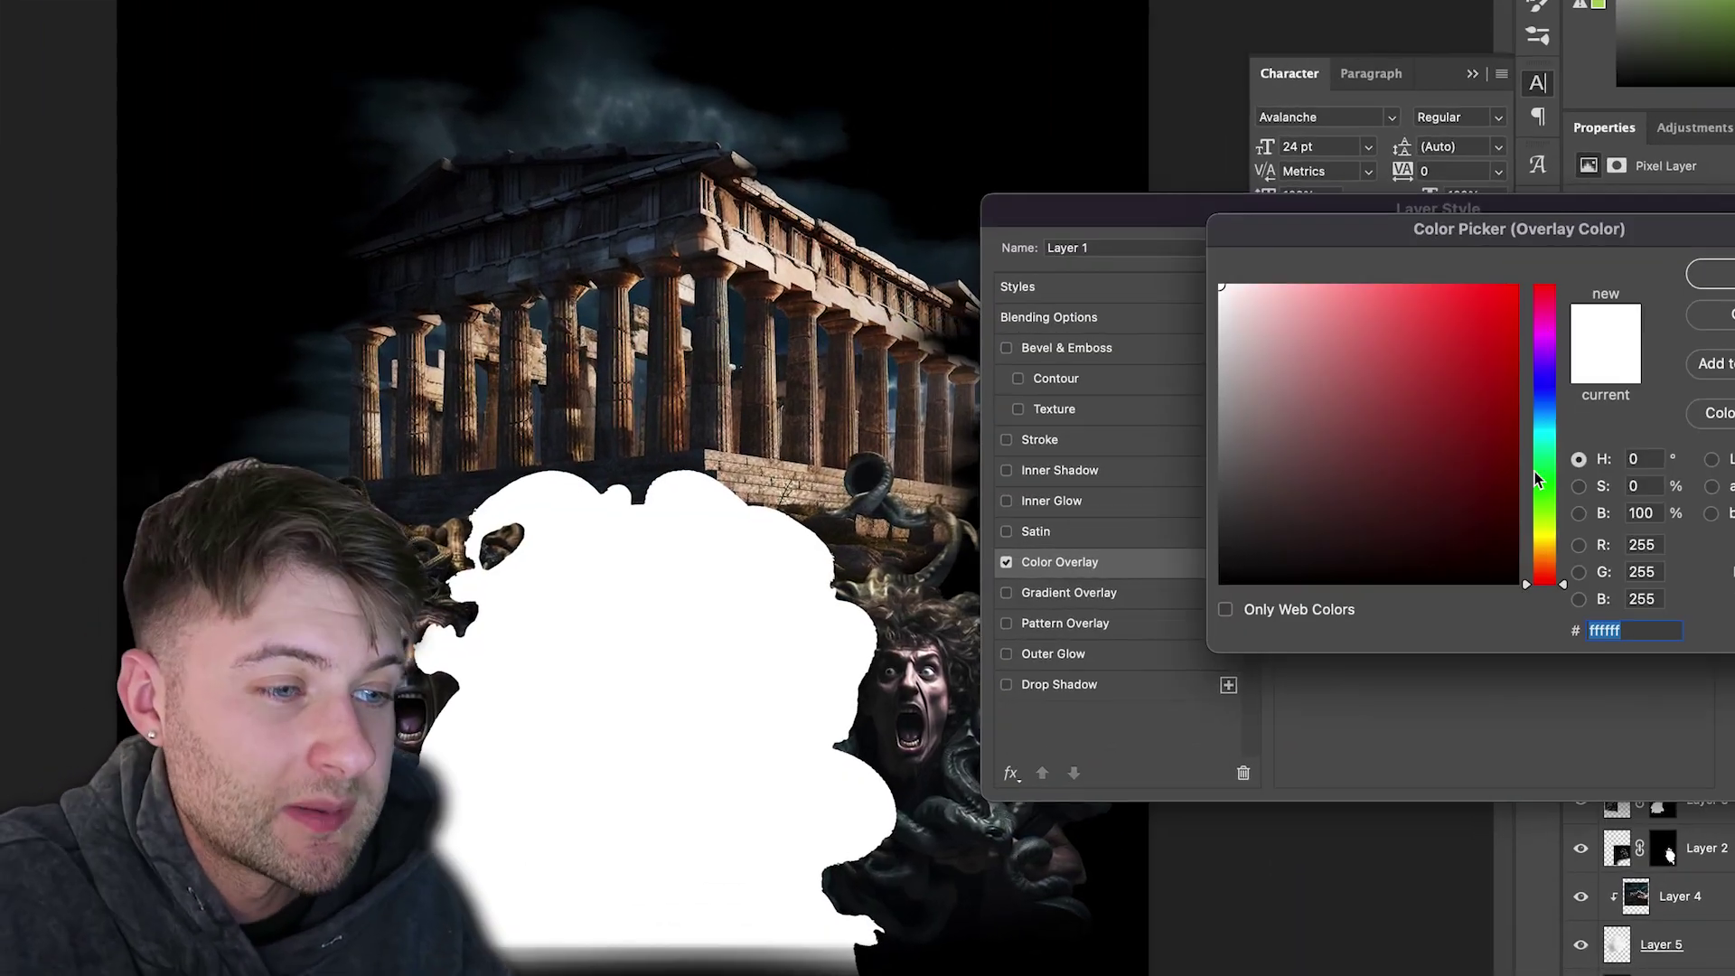
pyautogui.write('add8e6')
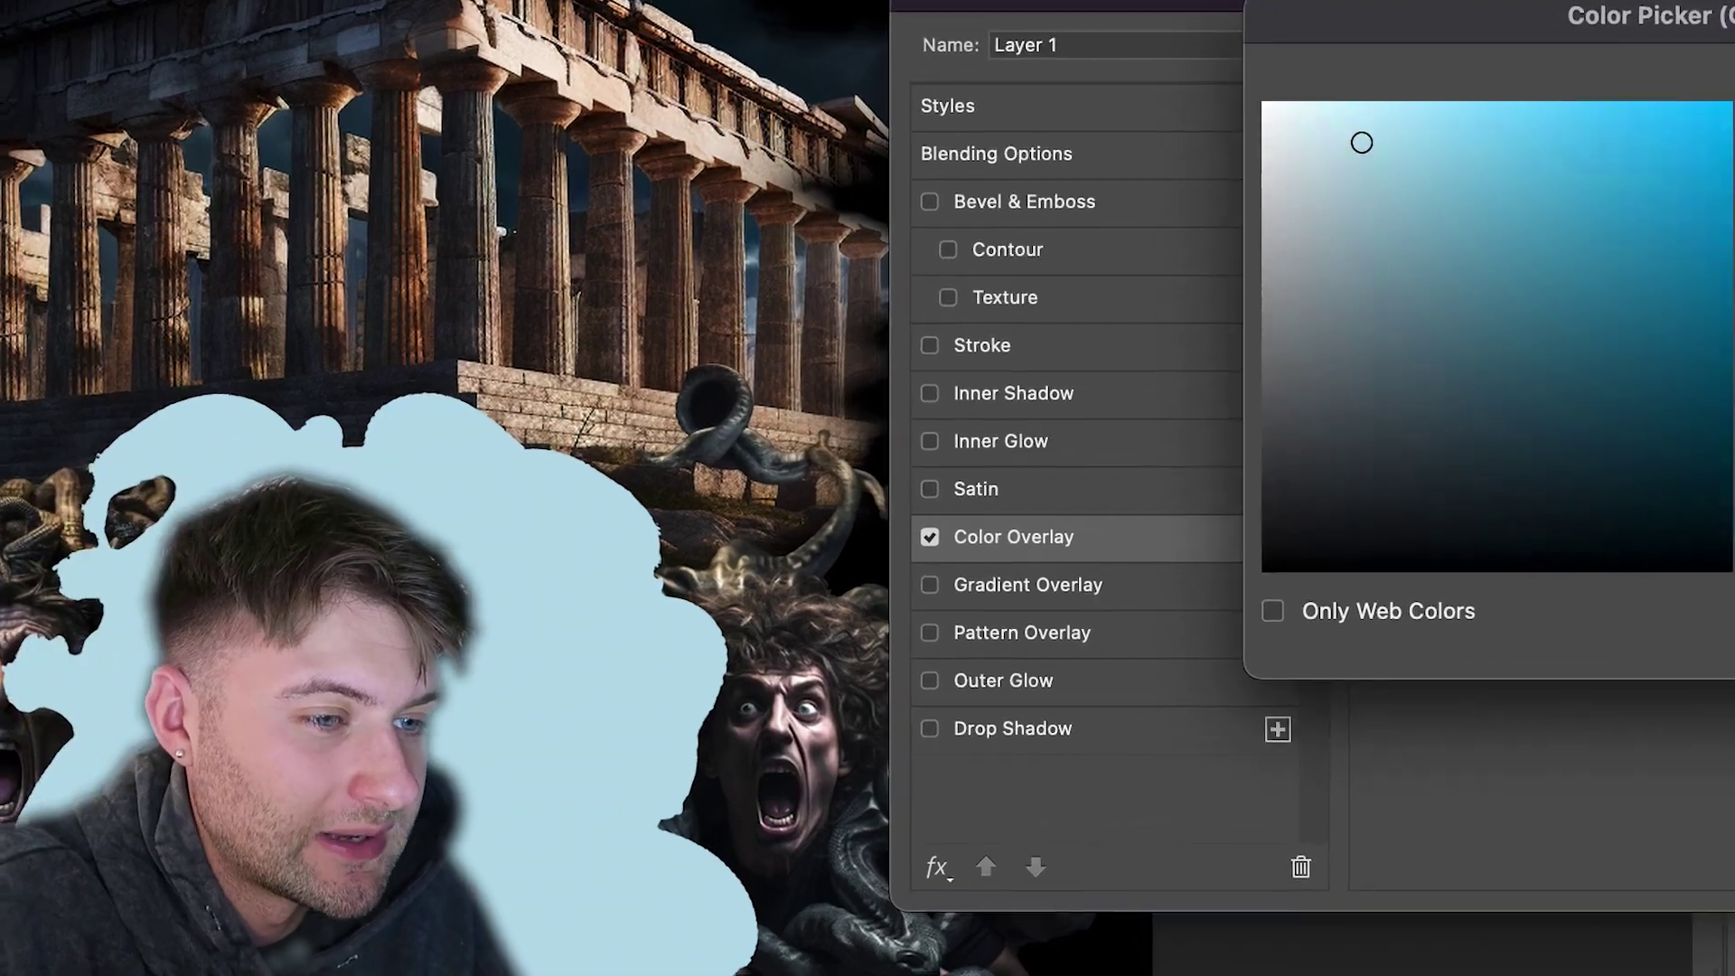
pyautogui.moveTo(1701, 351); pyautogui.dragTo(1701, 360)
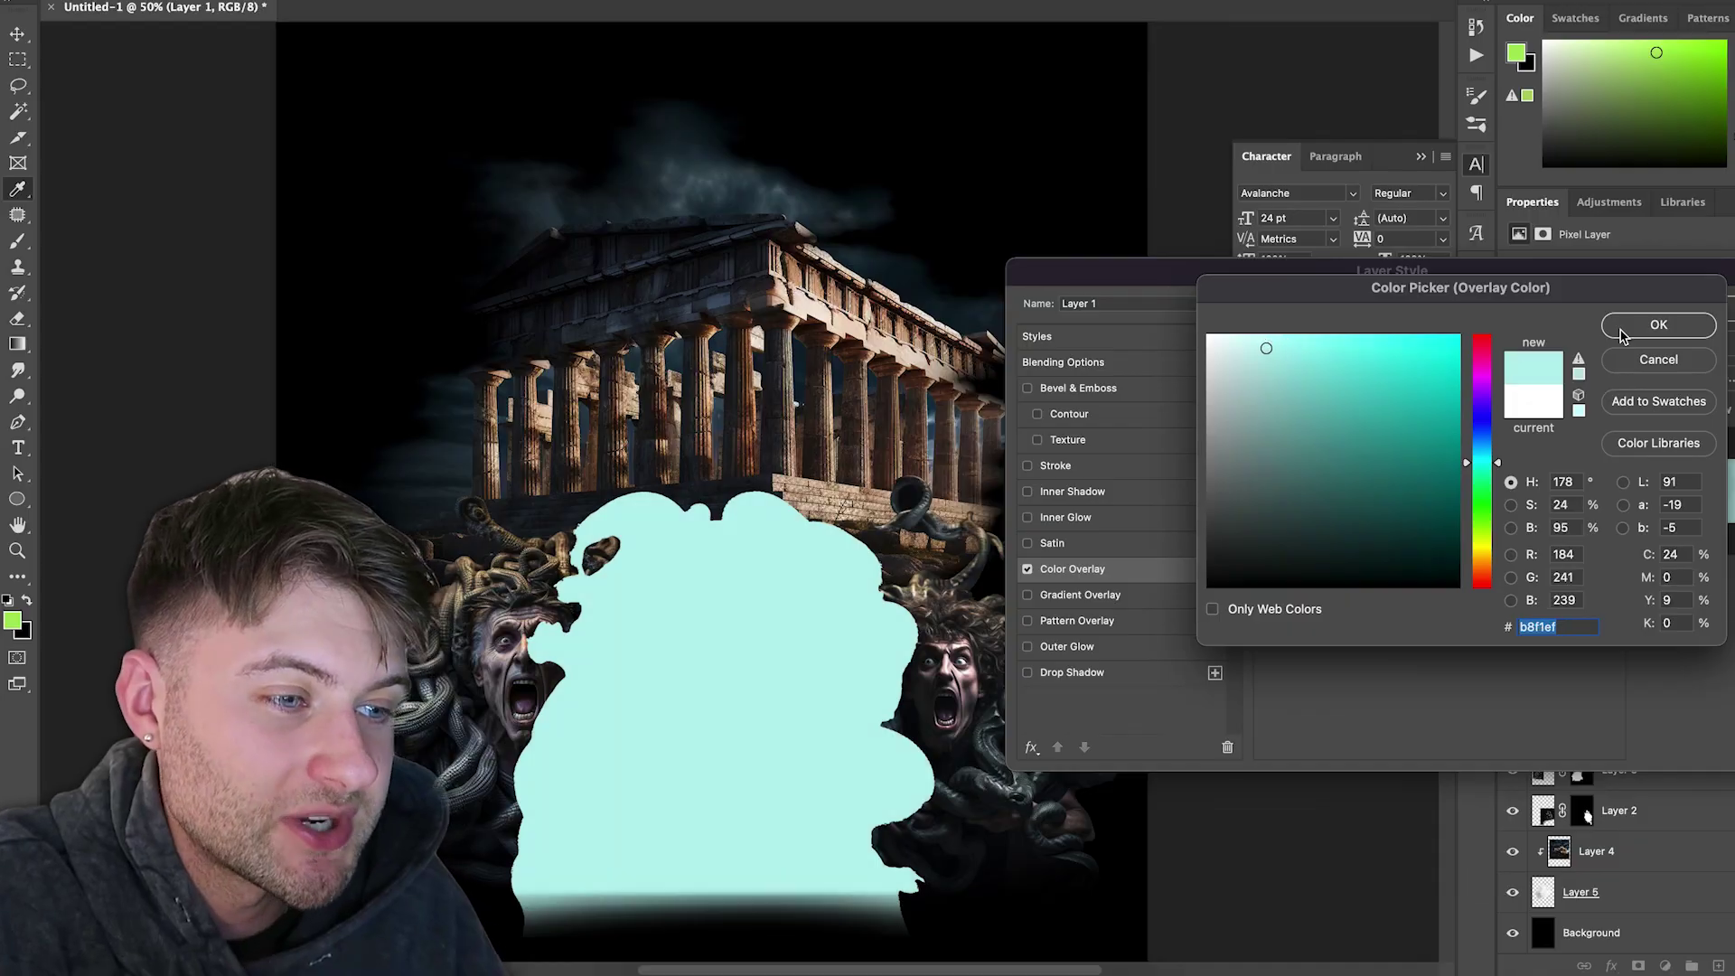
pyautogui.click(1658, 324)
pyautogui.click(1391, 374)
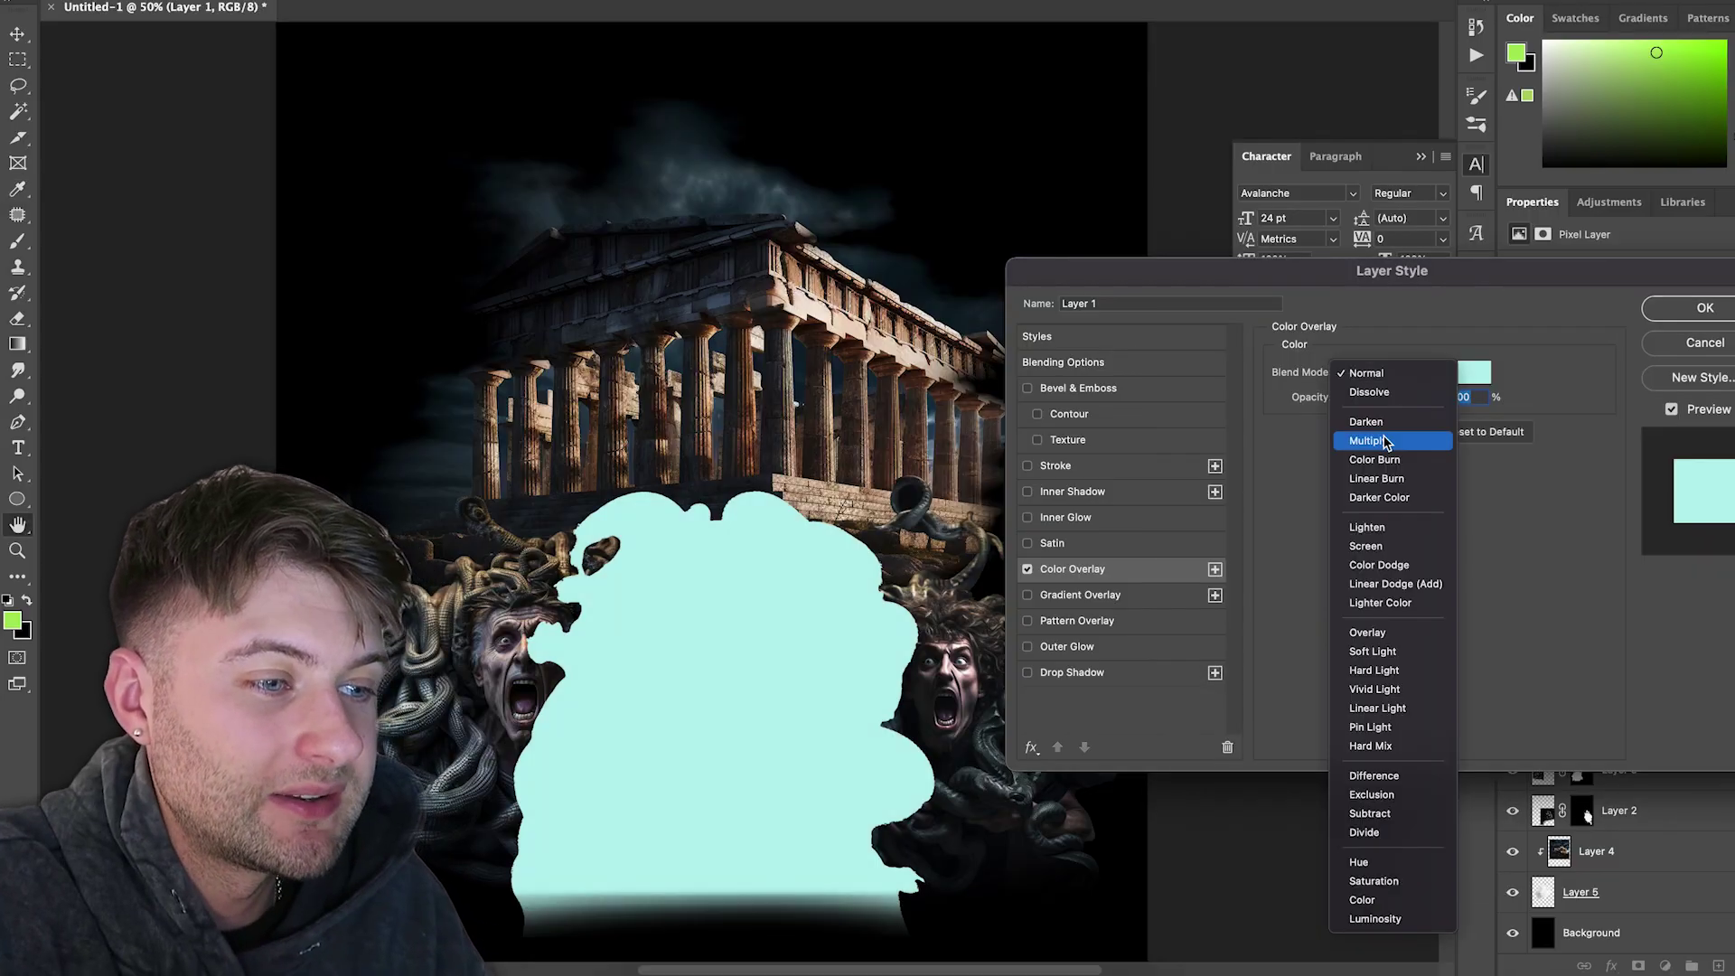
pyautogui.click(1391, 437)
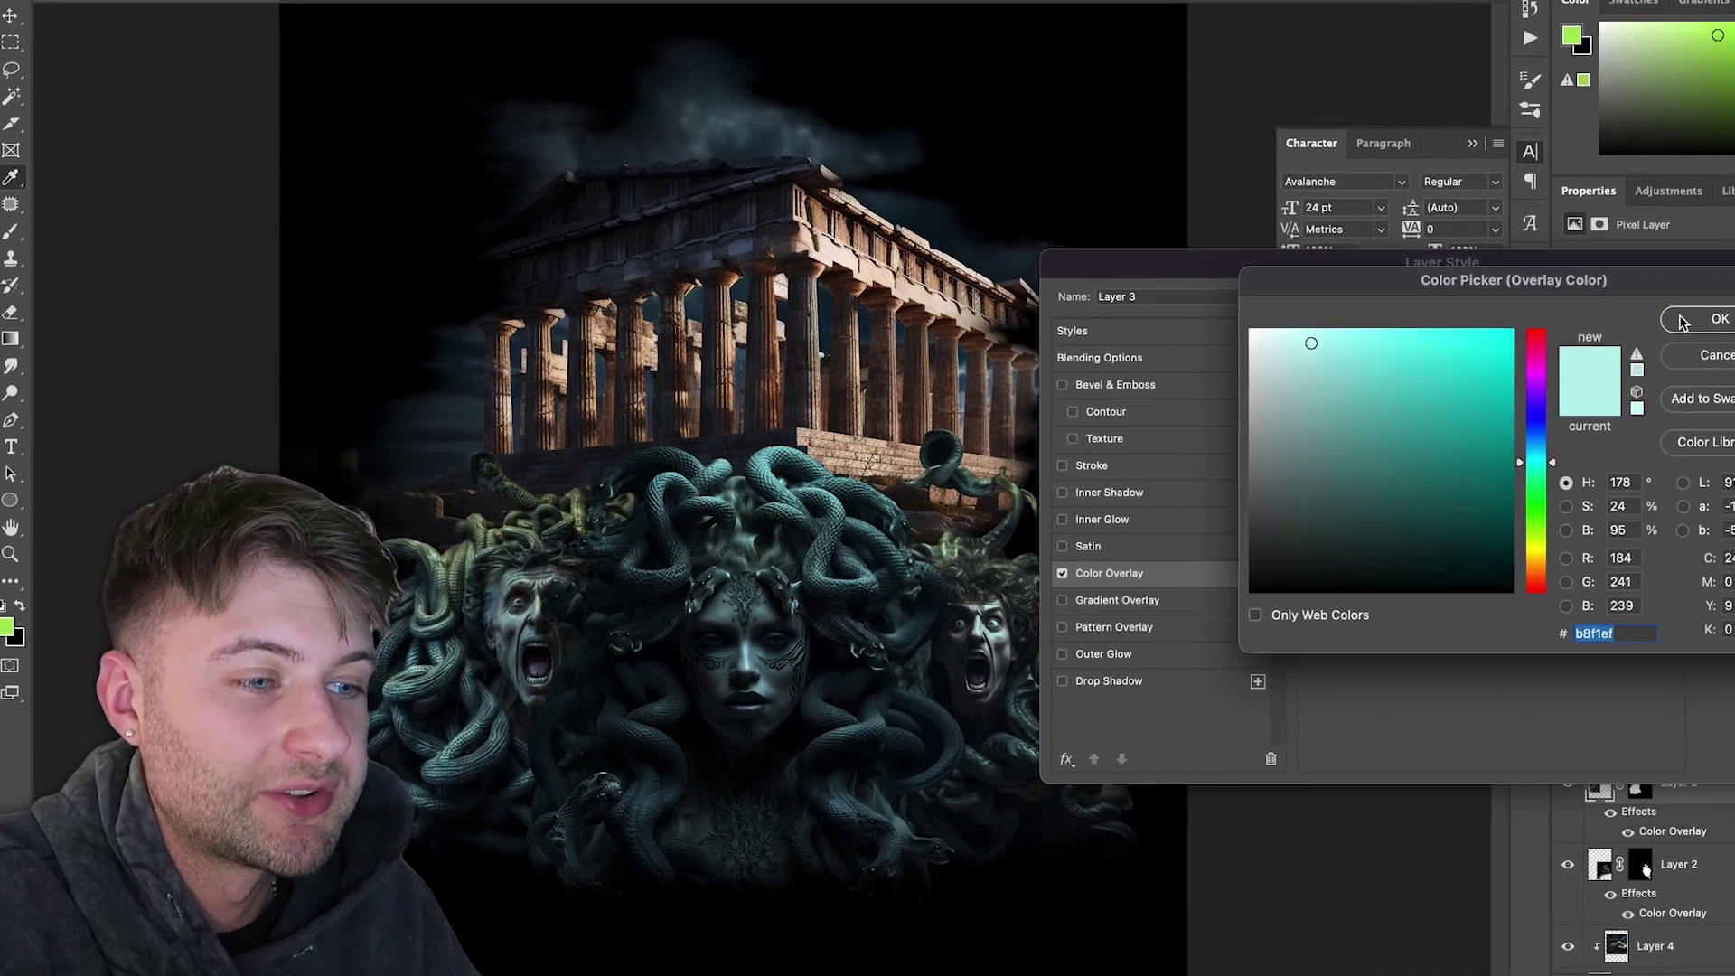
pyautogui.press('Return')
pyautogui.click(1166, 493)
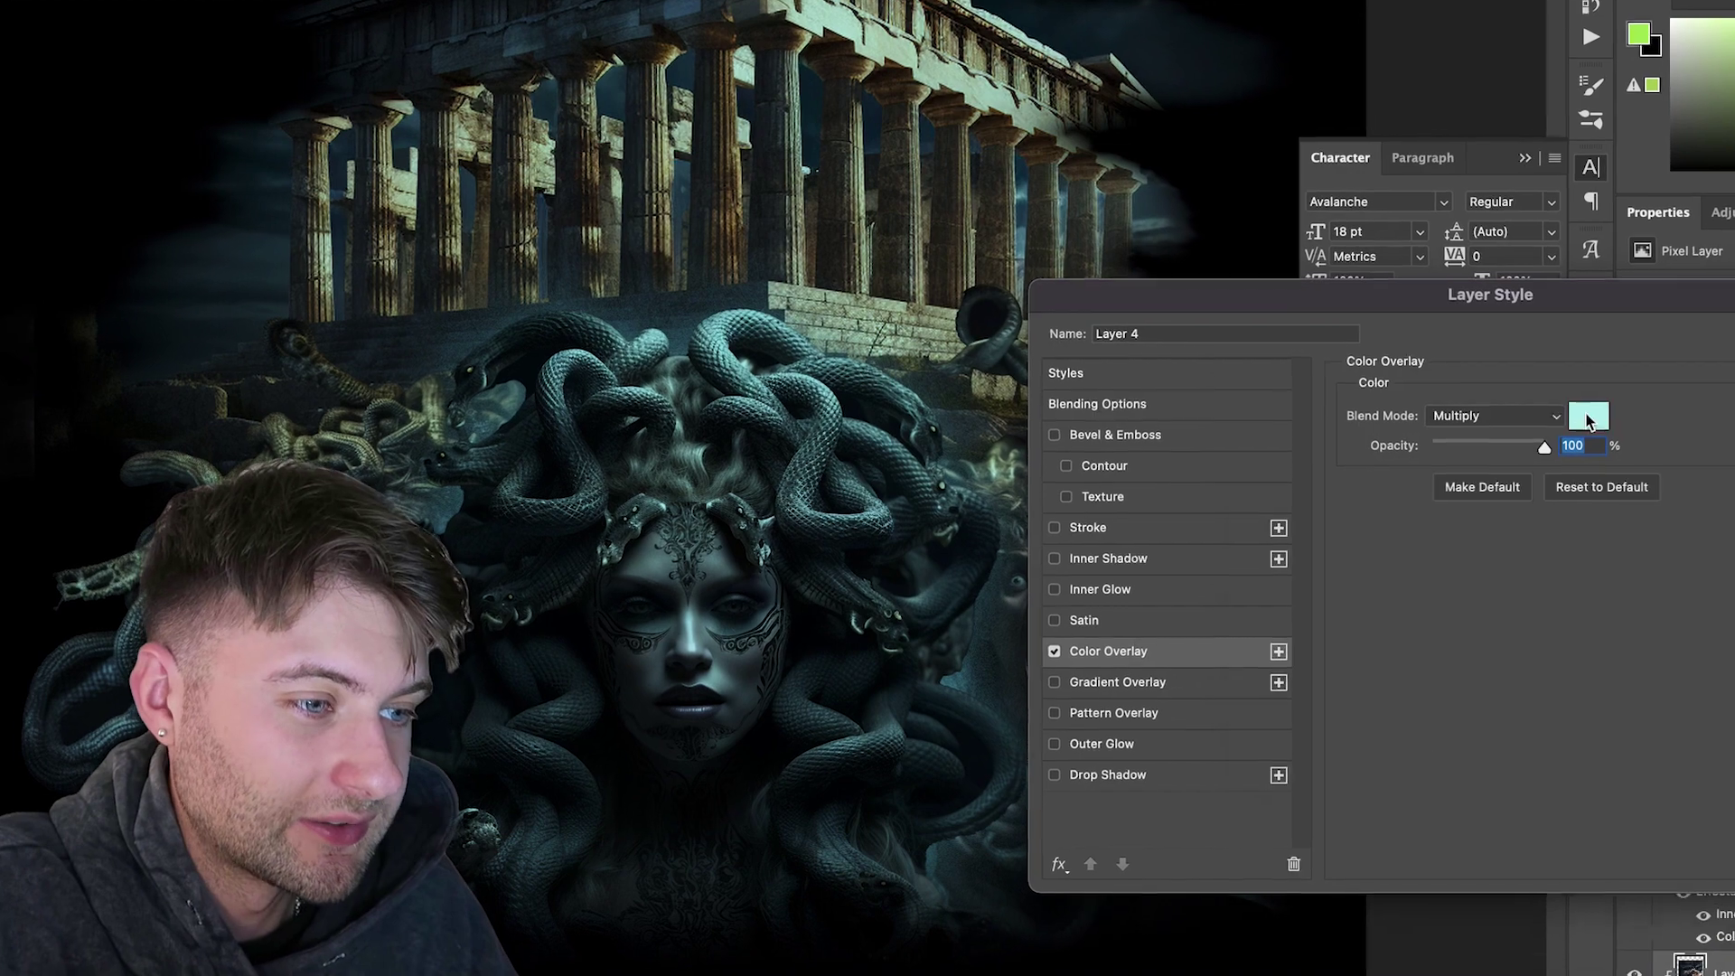
# Step: Try Linear Dodge, return the overlay to Multiply with a lighter teal, and apply the effects
pyautogui.click(1500, 130)
pyautogui.click(1454, 171)
pyautogui.click(1510, 117)
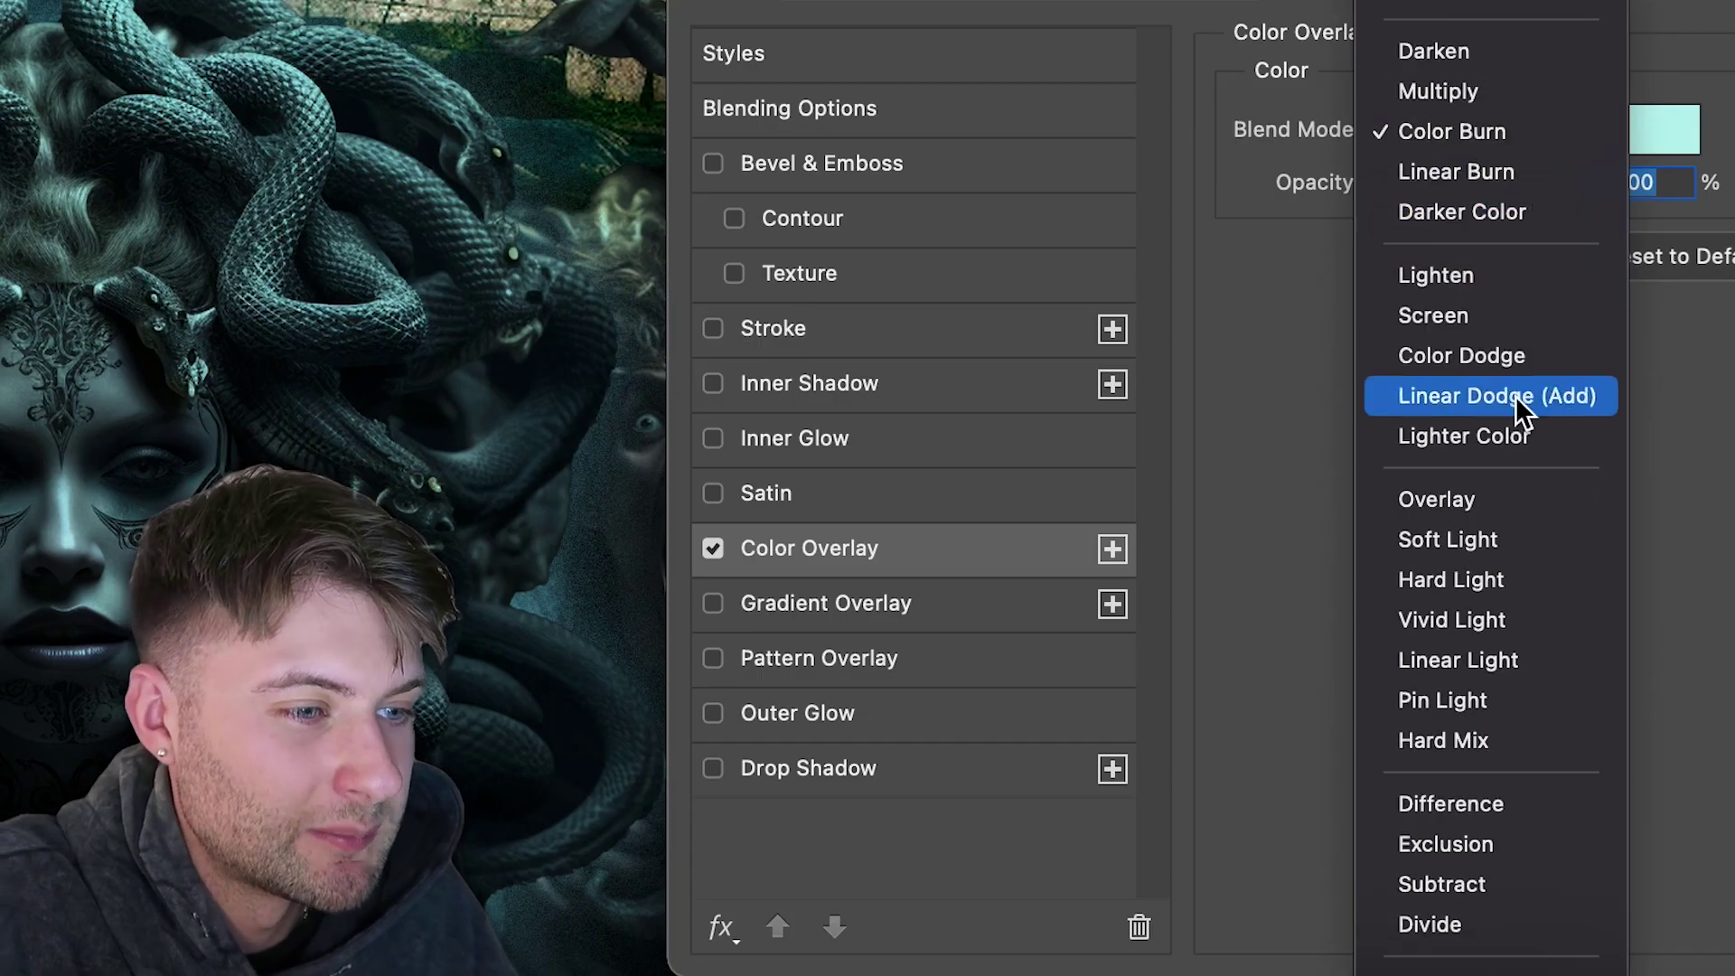
pyautogui.click(1515, 396)
pyautogui.click(1500, 129)
pyautogui.click(1395, 139)
pyautogui.click(1664, 129)
pyautogui.moveTo(1276, 553); pyautogui.dragTo(1306, 467)
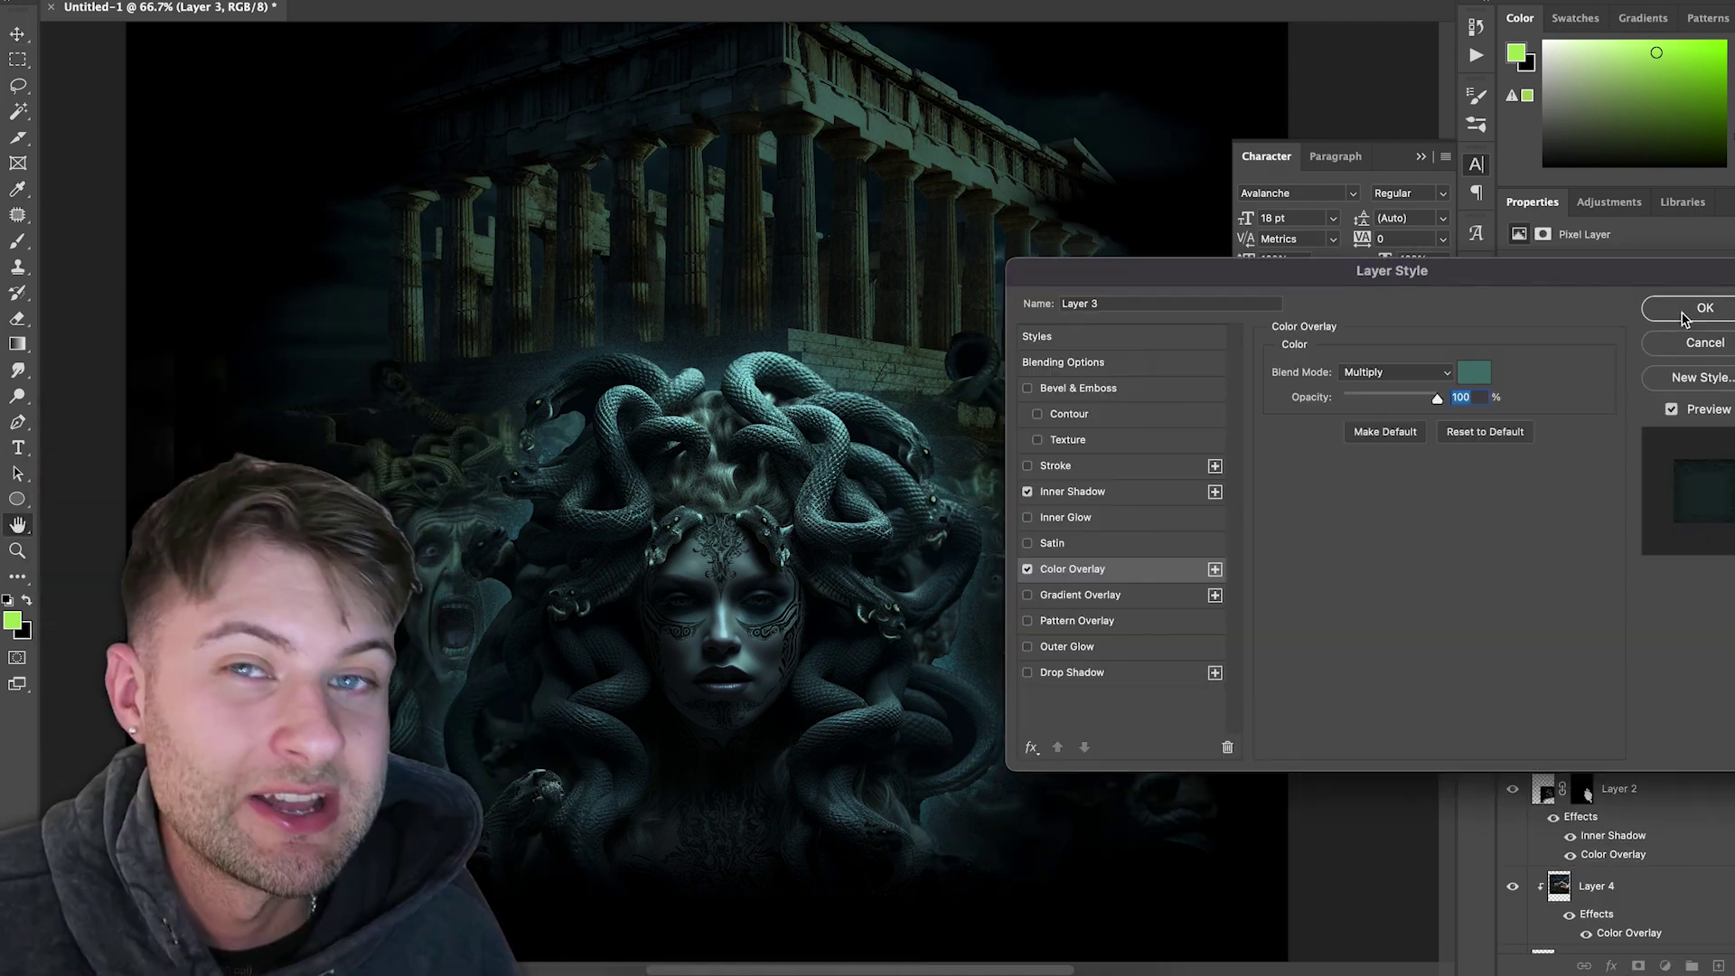
pyautogui.click(1683, 312)
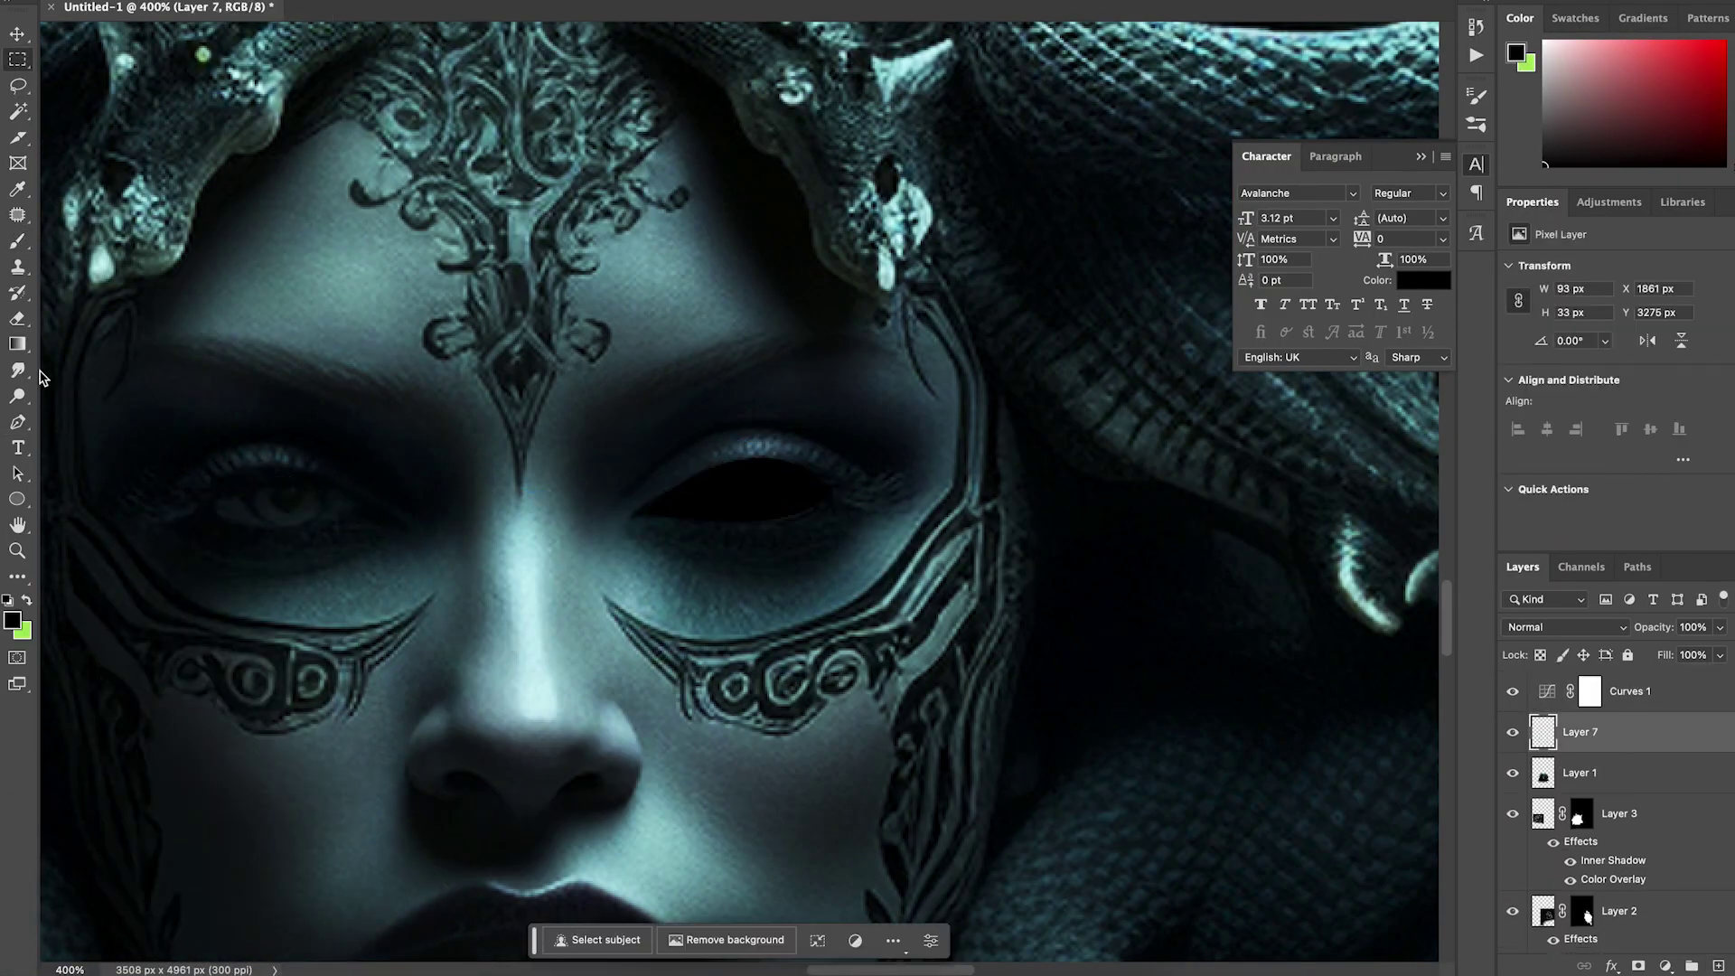
# Step: Set the eye layer's Color Overlay to Normal so the eyes turn white
pyautogui.press('p')
pyautogui.hscroll(-4, 561, 521)
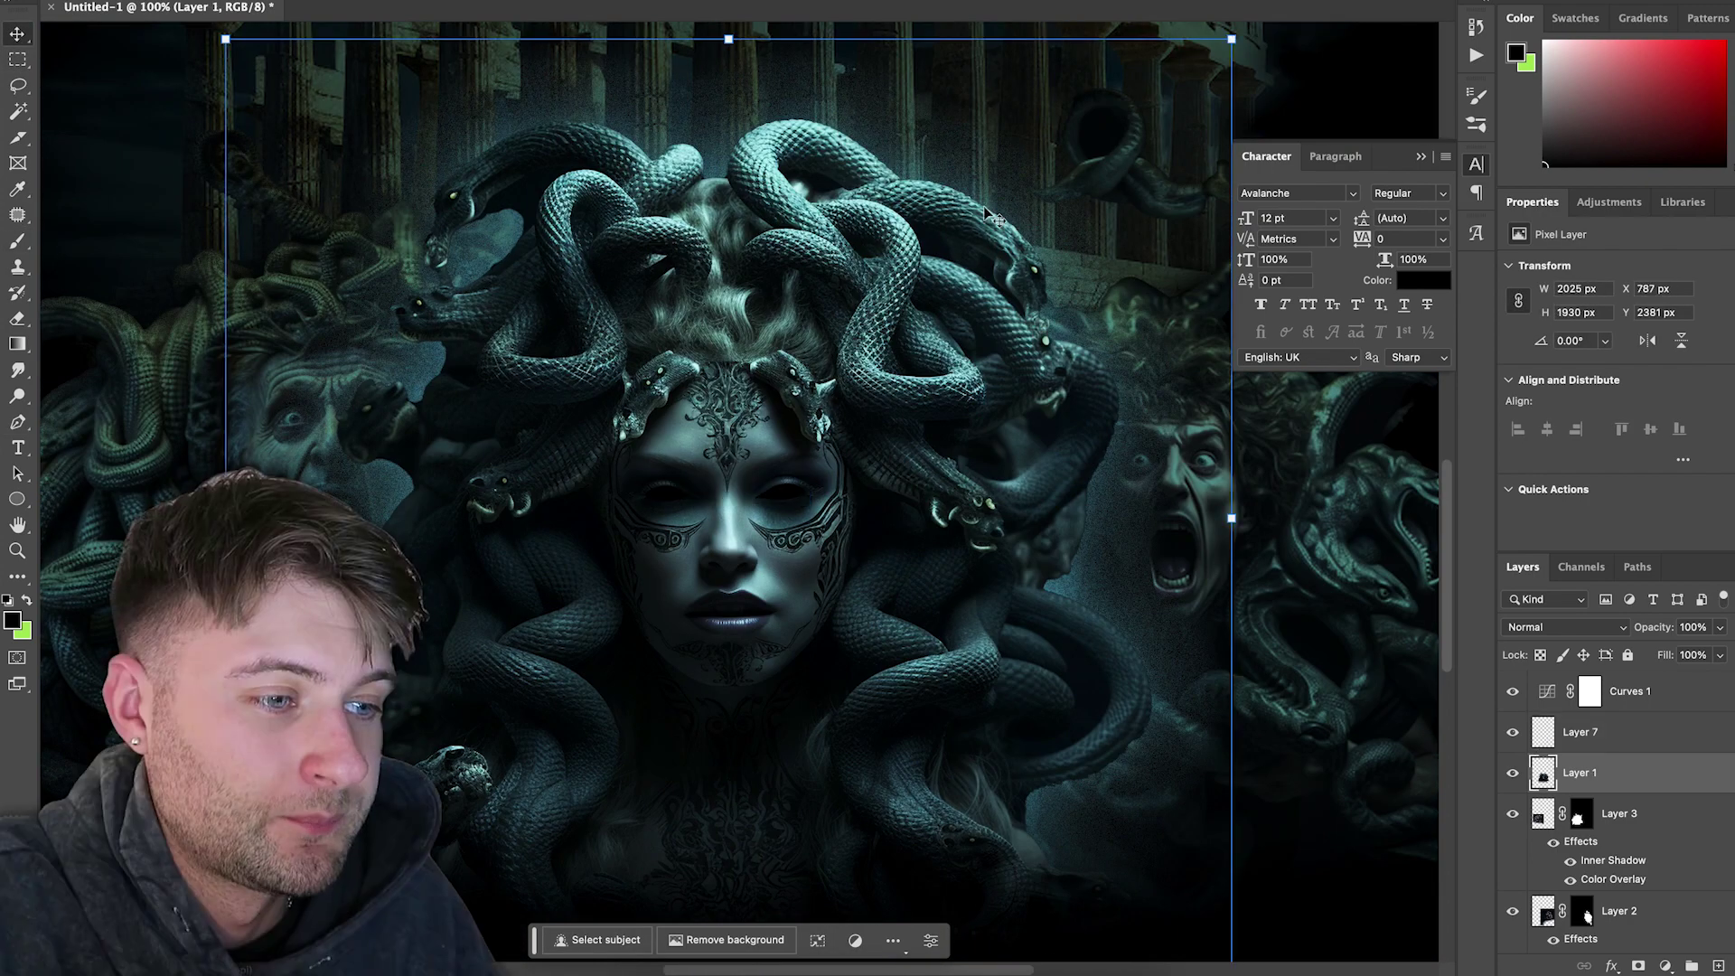
pyautogui.doubleClick(1654, 737)
pyautogui.click(1396, 372)
pyautogui.click(1394, 303)
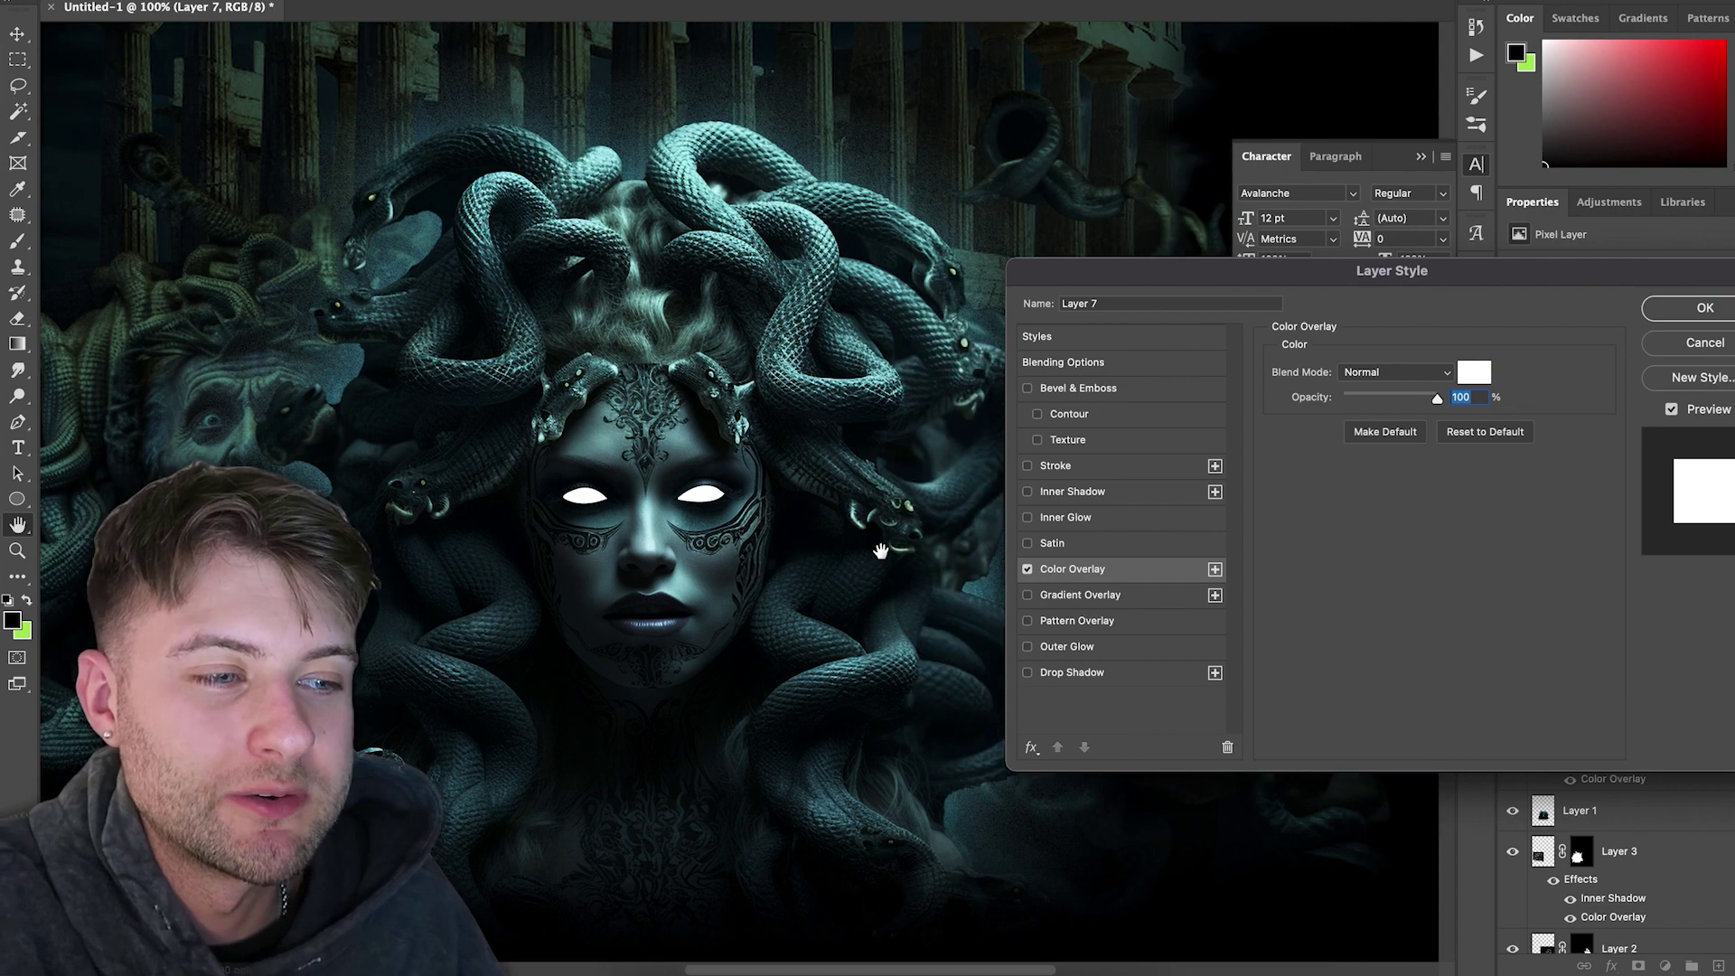
pyautogui.hotkey('ctrl', '+')
# Step: Add an Outer Glow with lower noise and wider spread, plus Inner Glow and Inner Shadow
pyautogui.click(1117, 644)
pyautogui.moveTo(1373, 413); pyautogui.dragTo(1360, 413)
pyautogui.moveTo(1342, 544); pyautogui.dragTo(1366, 546)
pyautogui.hotkey('ctrl', '-')
pyautogui.click(1027, 516)
pyautogui.click(1073, 491)
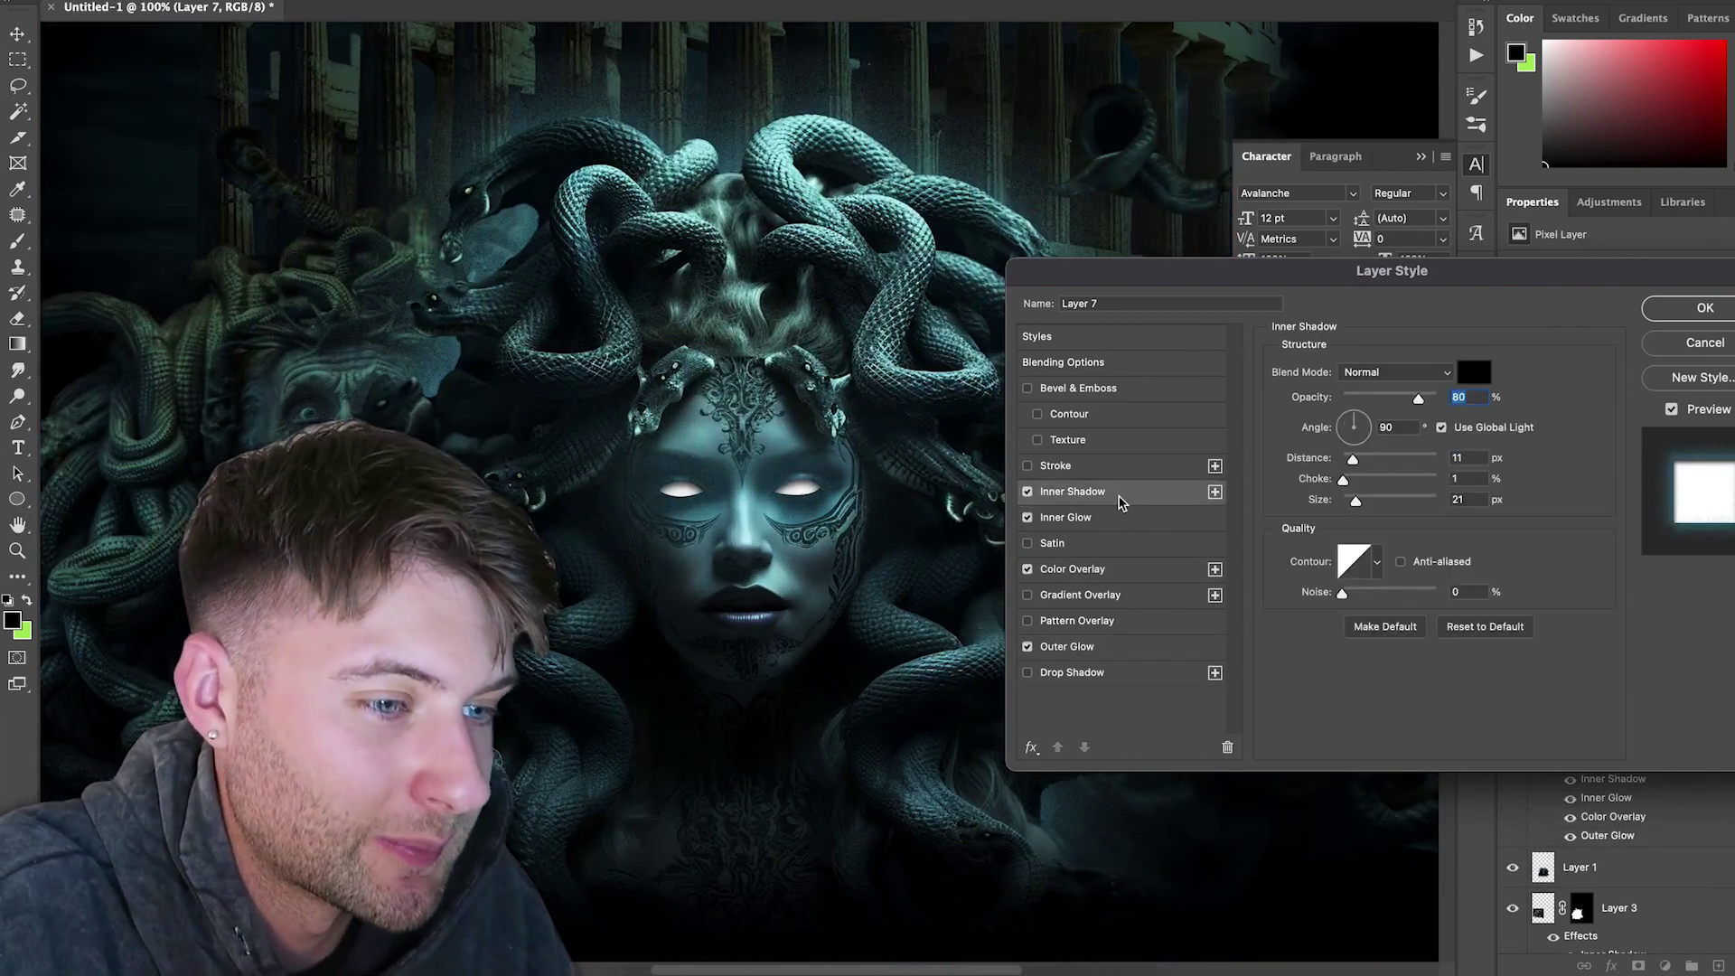
pyautogui.hotkey('ctrl', '+')
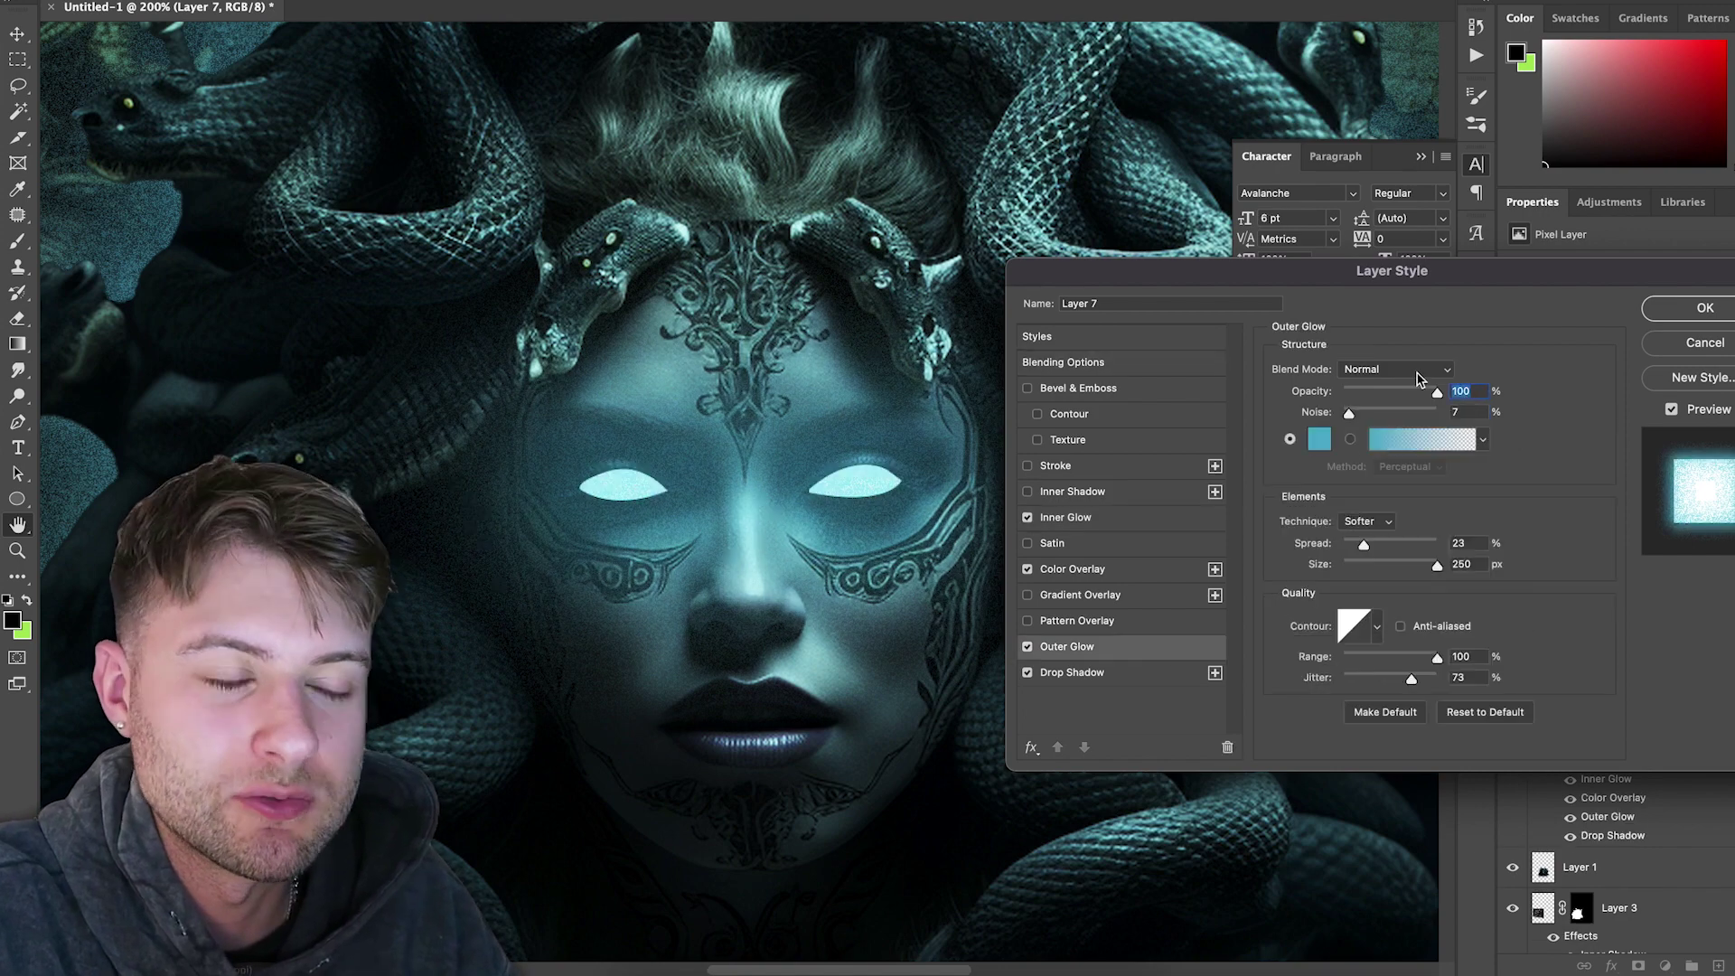
# Step: Switch the outer glow's blend mode to Multiply and clear the eye selection
pyautogui.click(1414, 370)
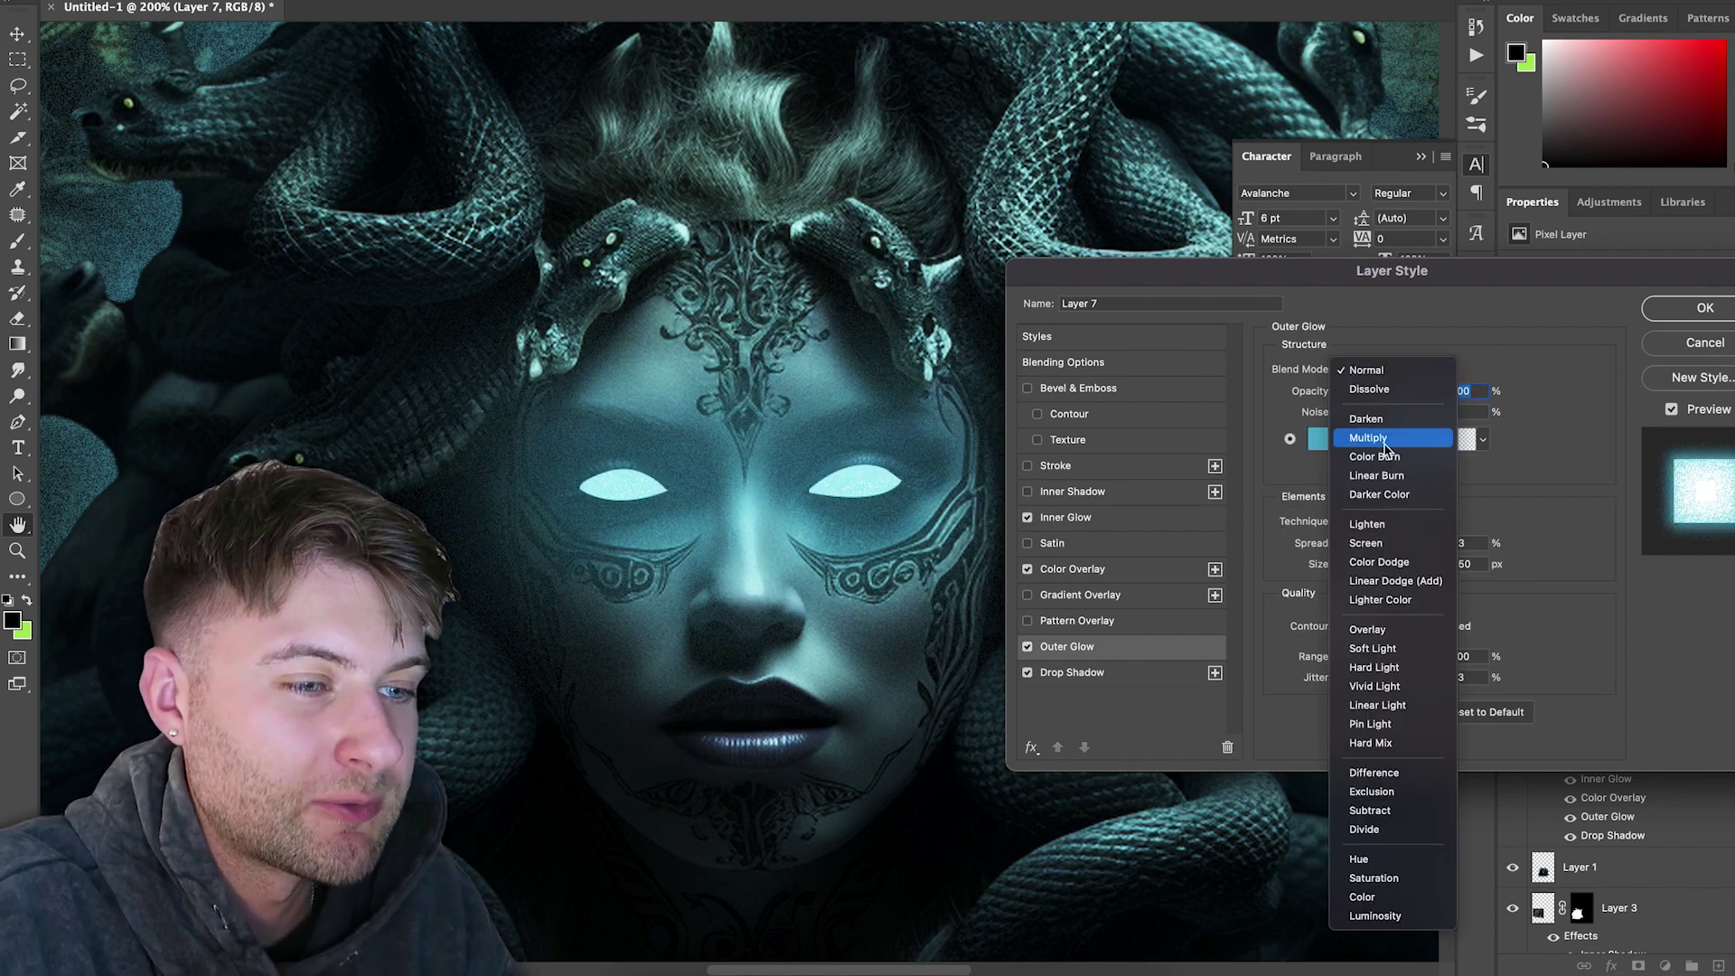
pyautogui.click(1383, 437)
pyautogui.click(1392, 370)
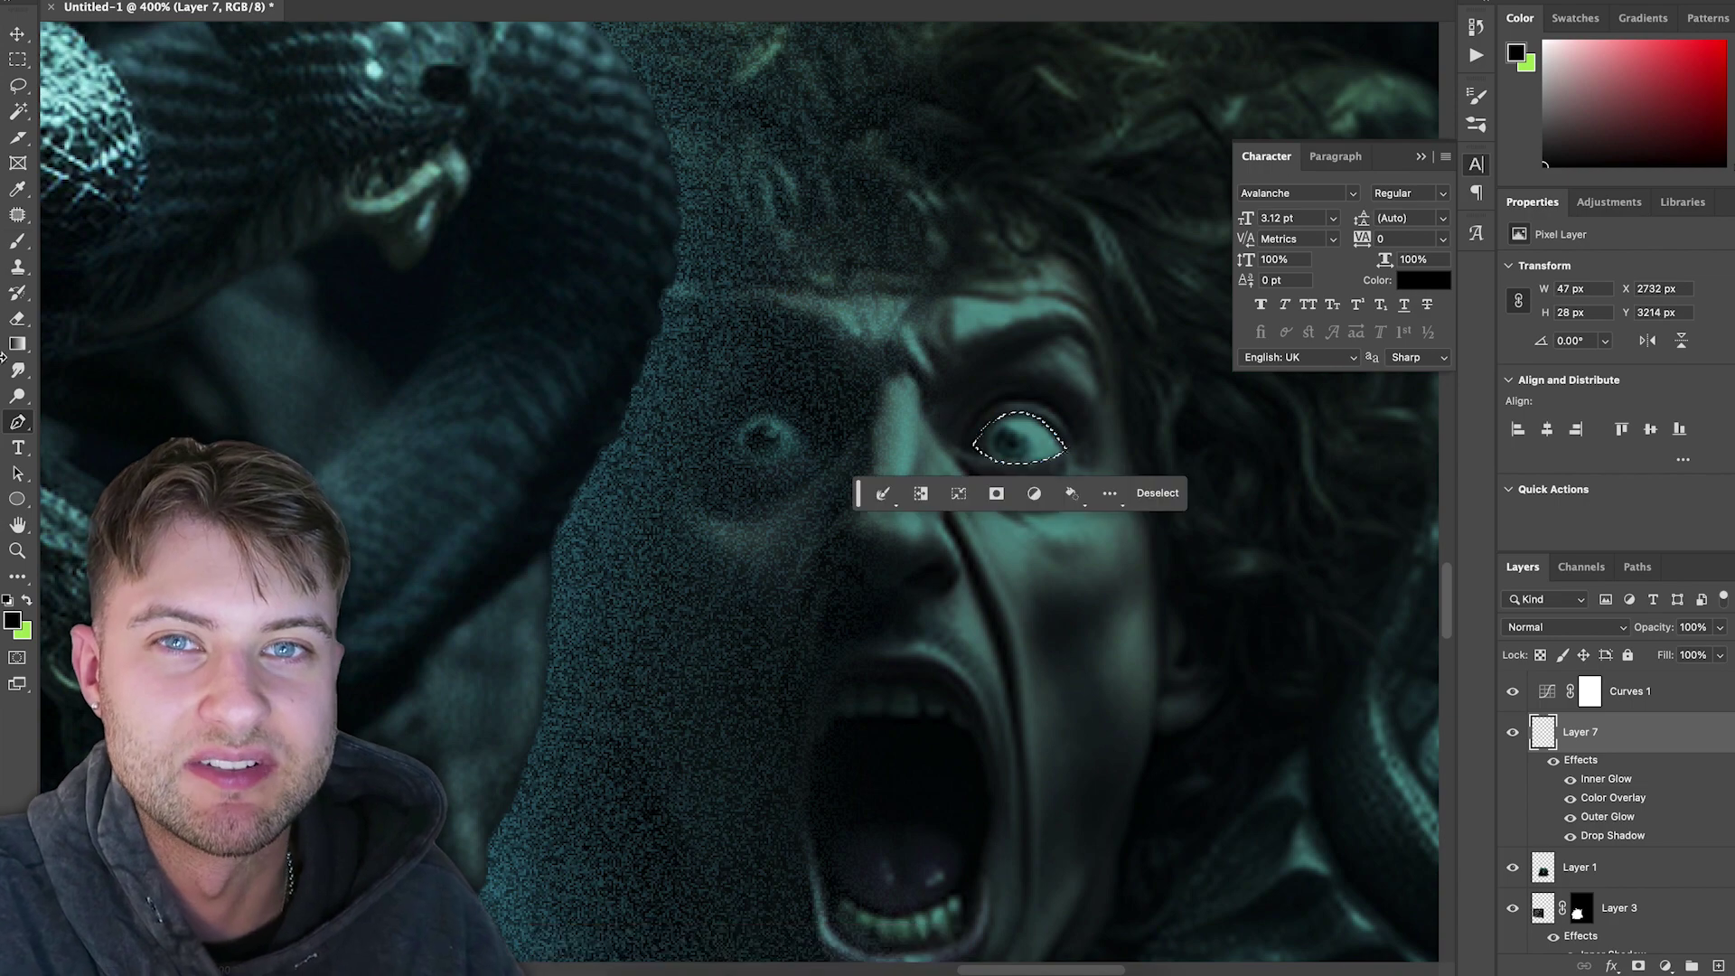
pyautogui.press('m')
pyautogui.hotkey('ctrl', 'd')
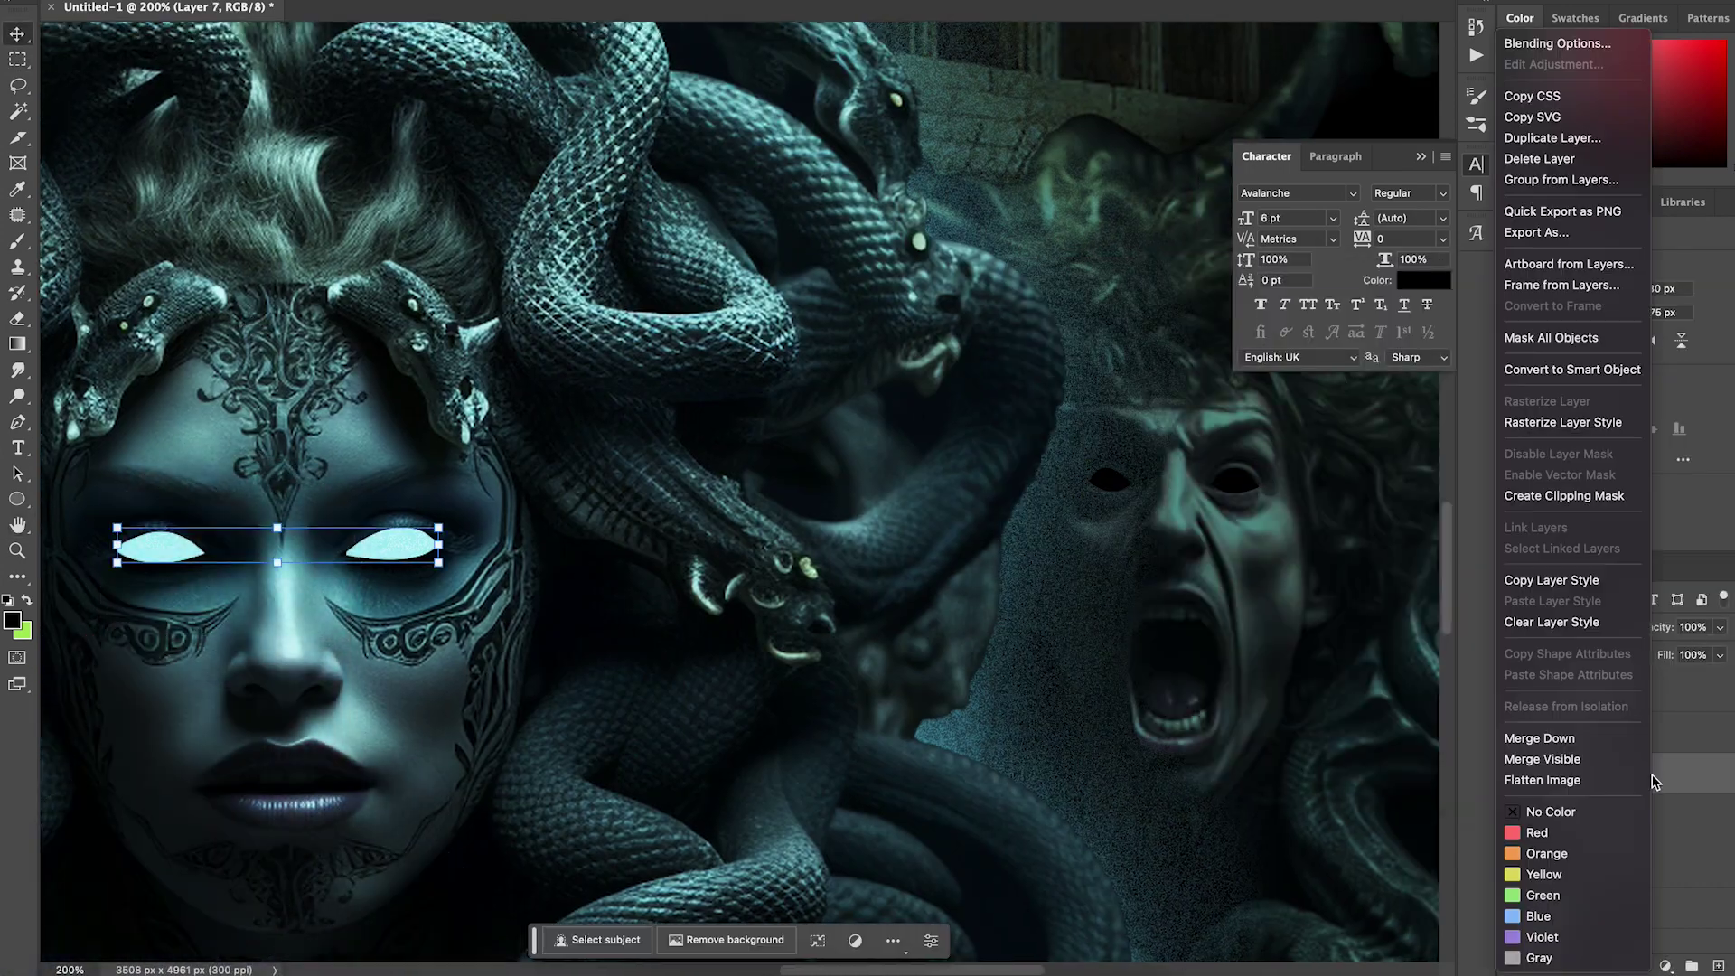
# Step: Copy the glow style onto the right face's eyes and set its outer glow to Color Dodge
pyautogui.click(1565, 600)
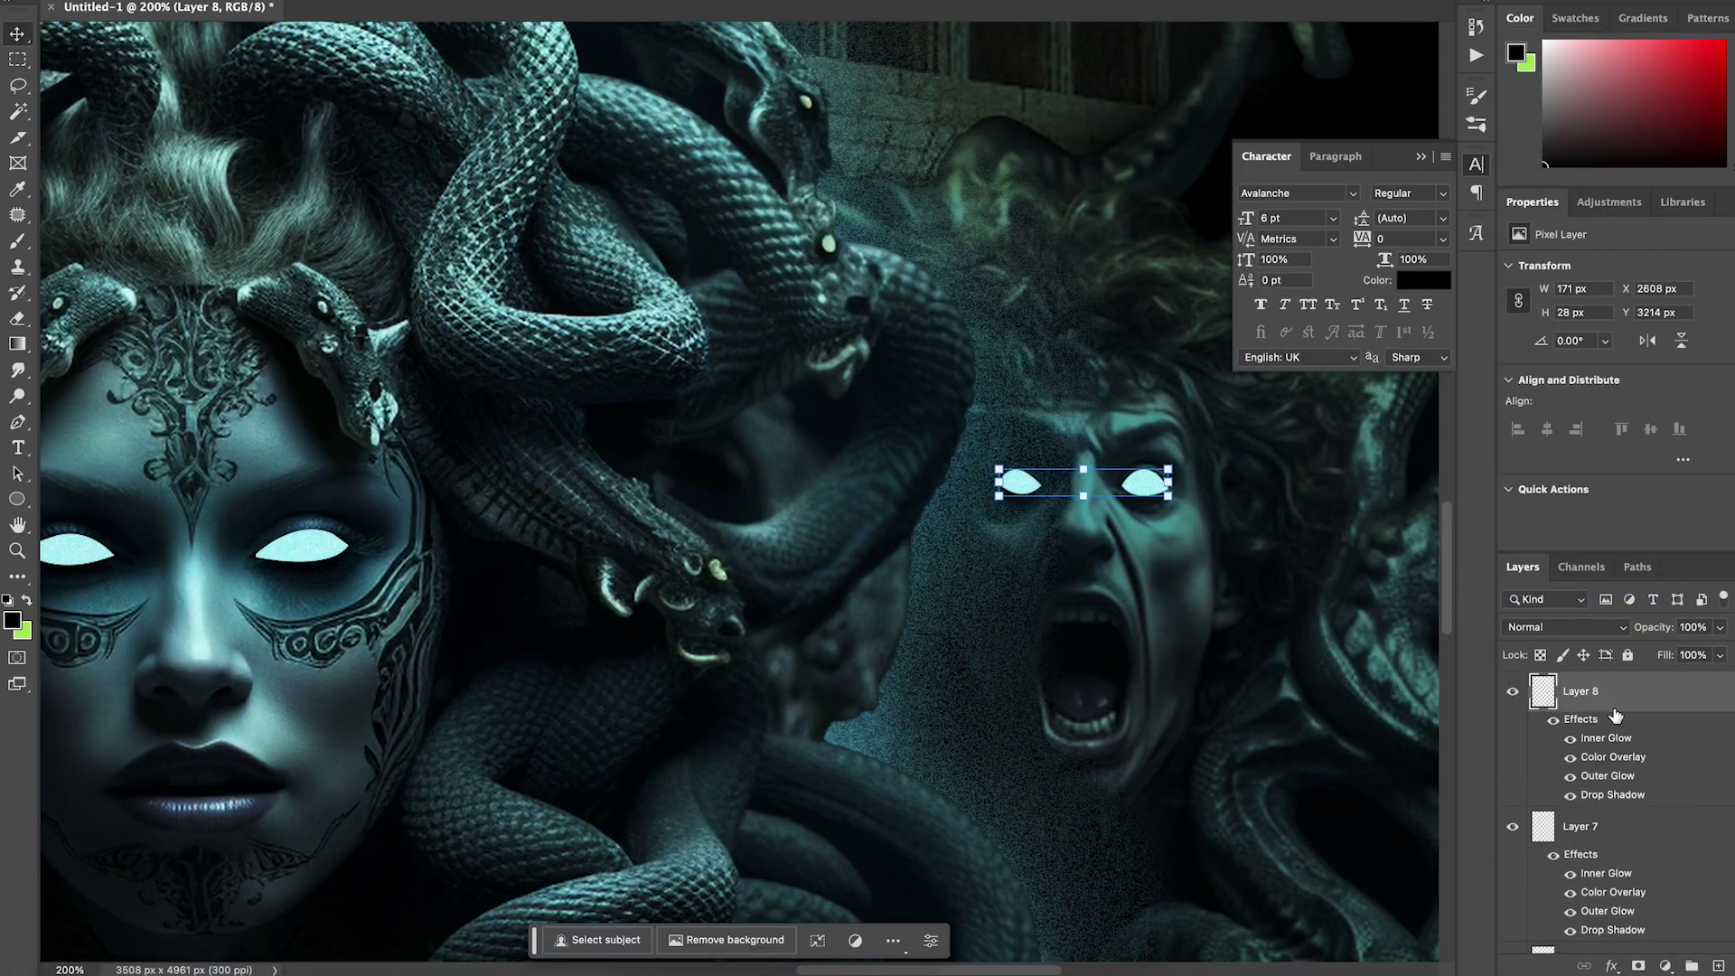
pyautogui.doubleClick(1614, 716)
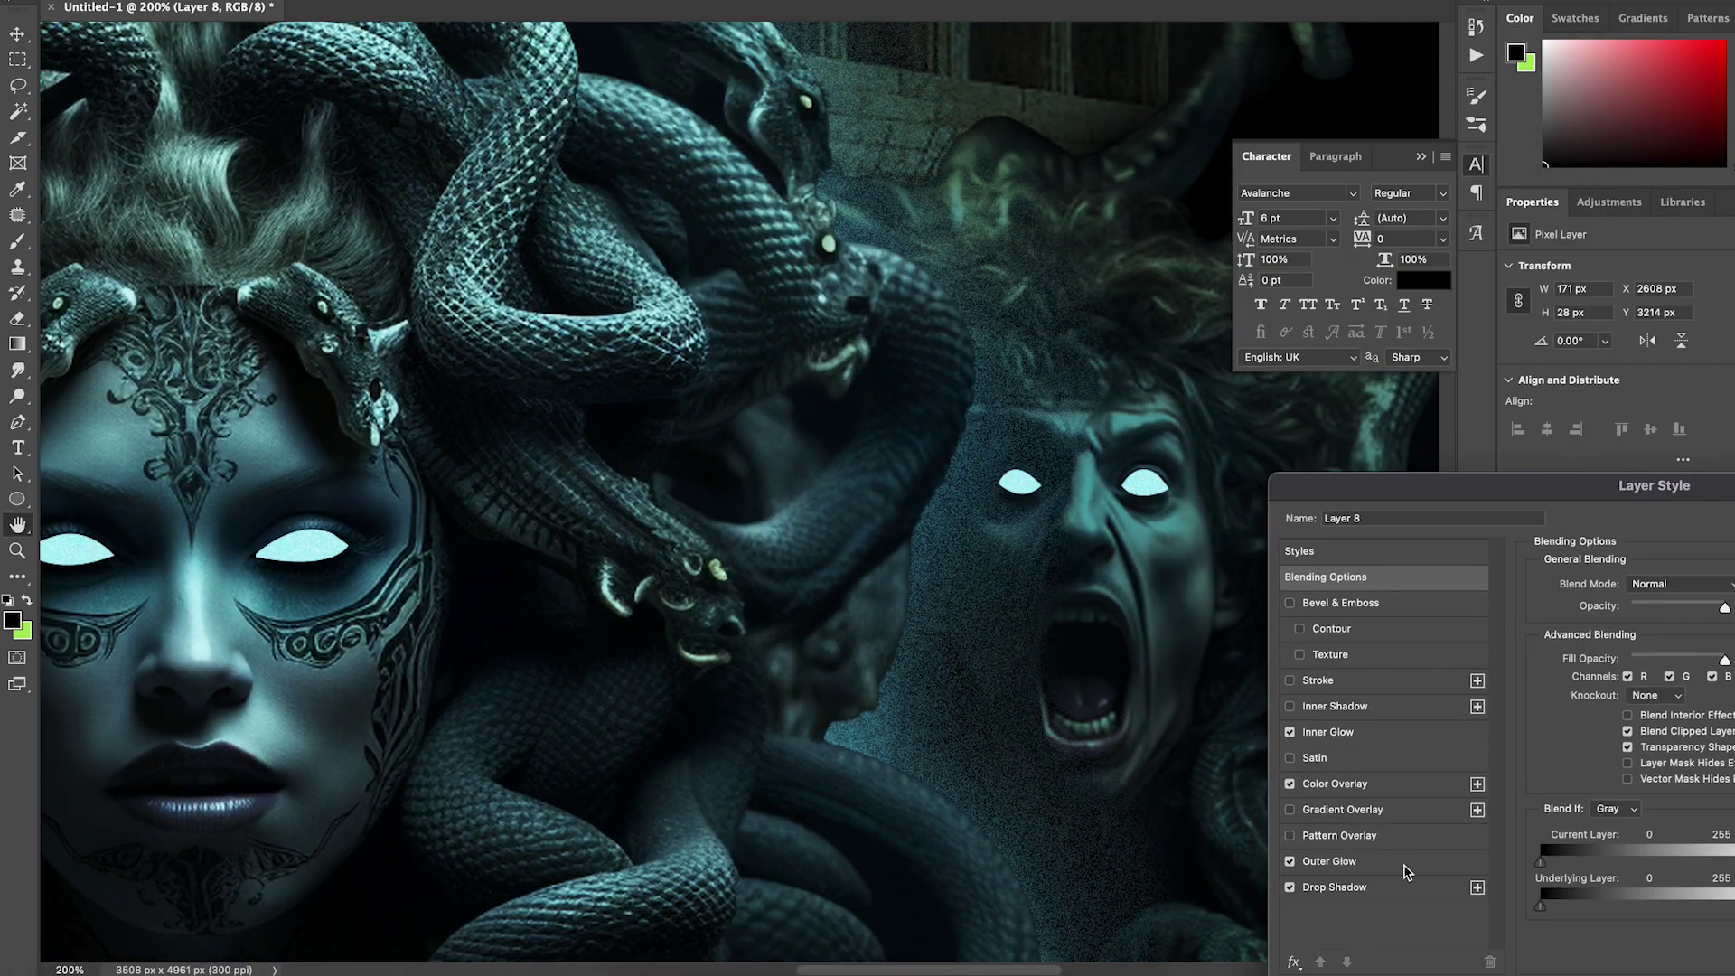
pyautogui.click(1328, 861)
pyautogui.click(1653, 584)
pyautogui.click(1631, 584)
pyautogui.click(1653, 584)
pyautogui.click(1658, 709)
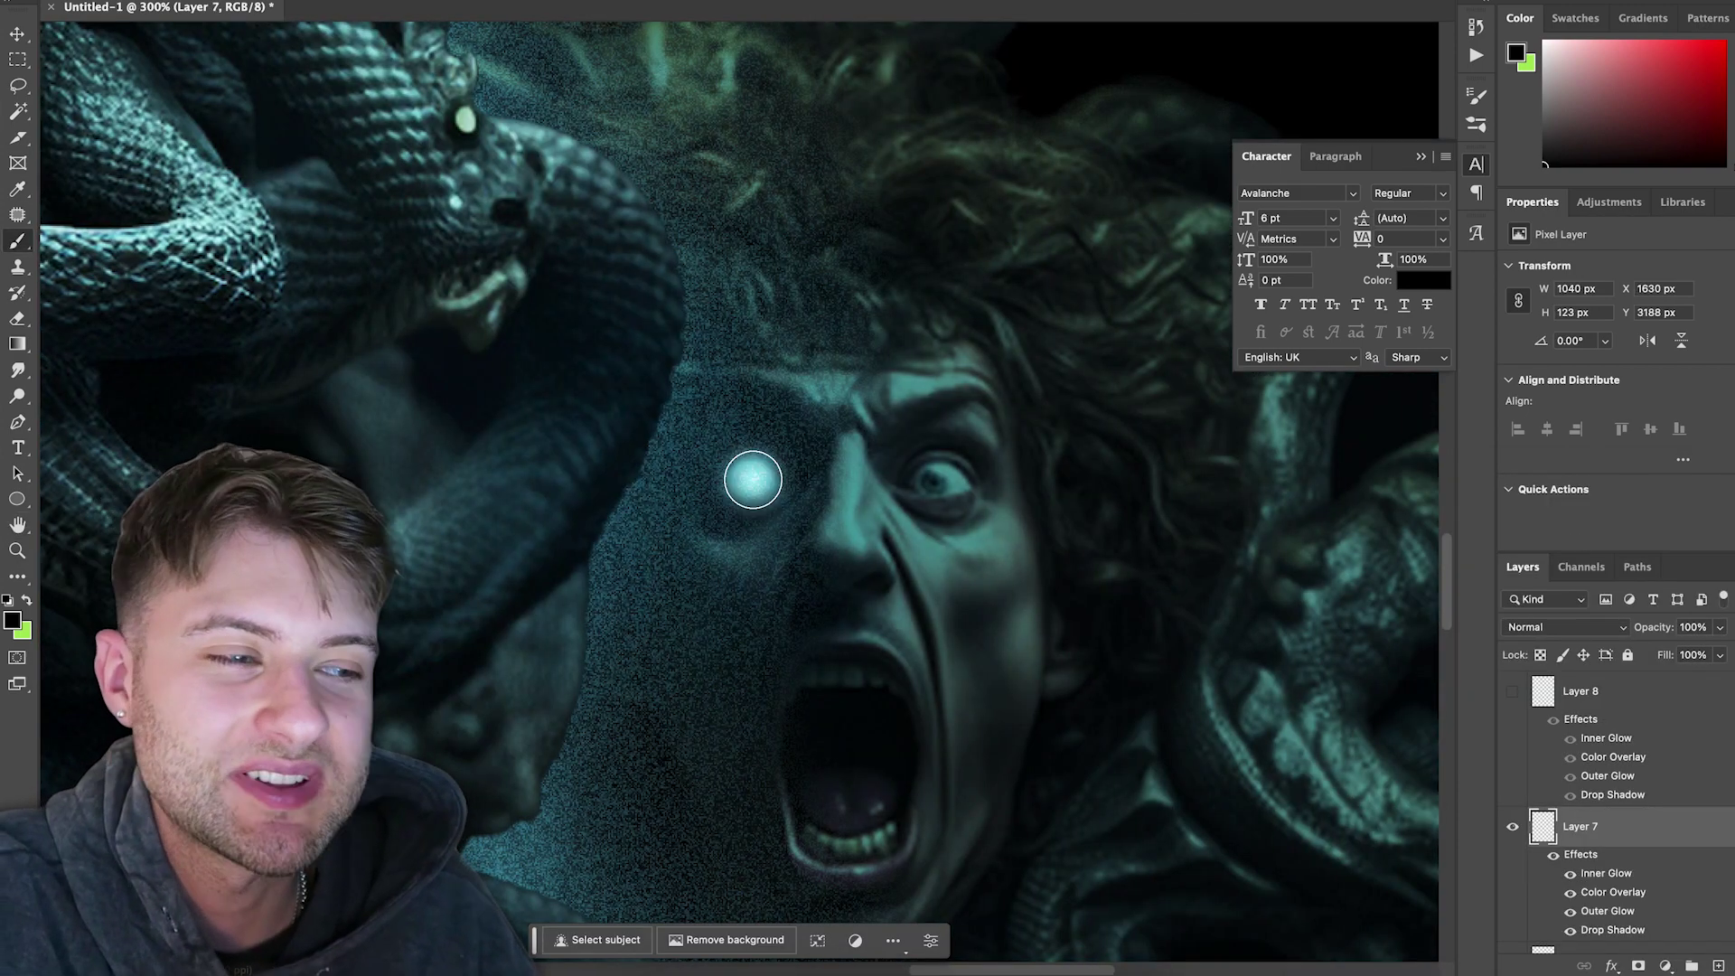
# Step: Zoom out and pan around the composition to check the glowing eyes
pyautogui.hotkey('ctrl', '1')
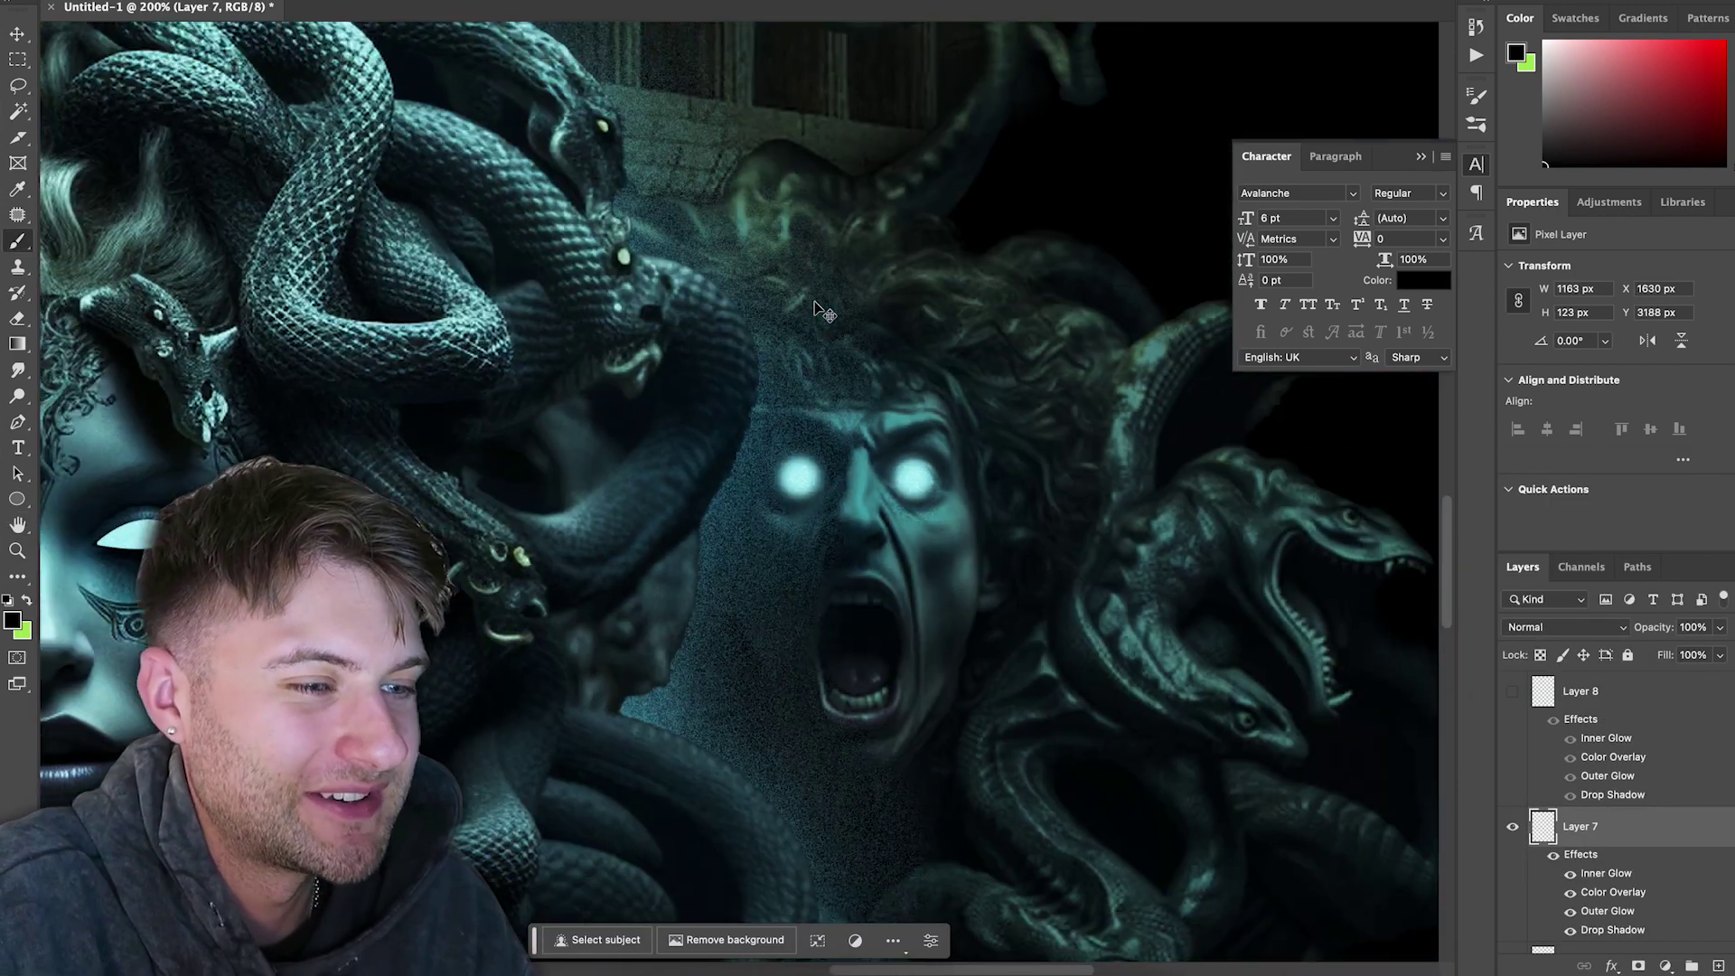
pyautogui.hscroll(-3, 814, 301)
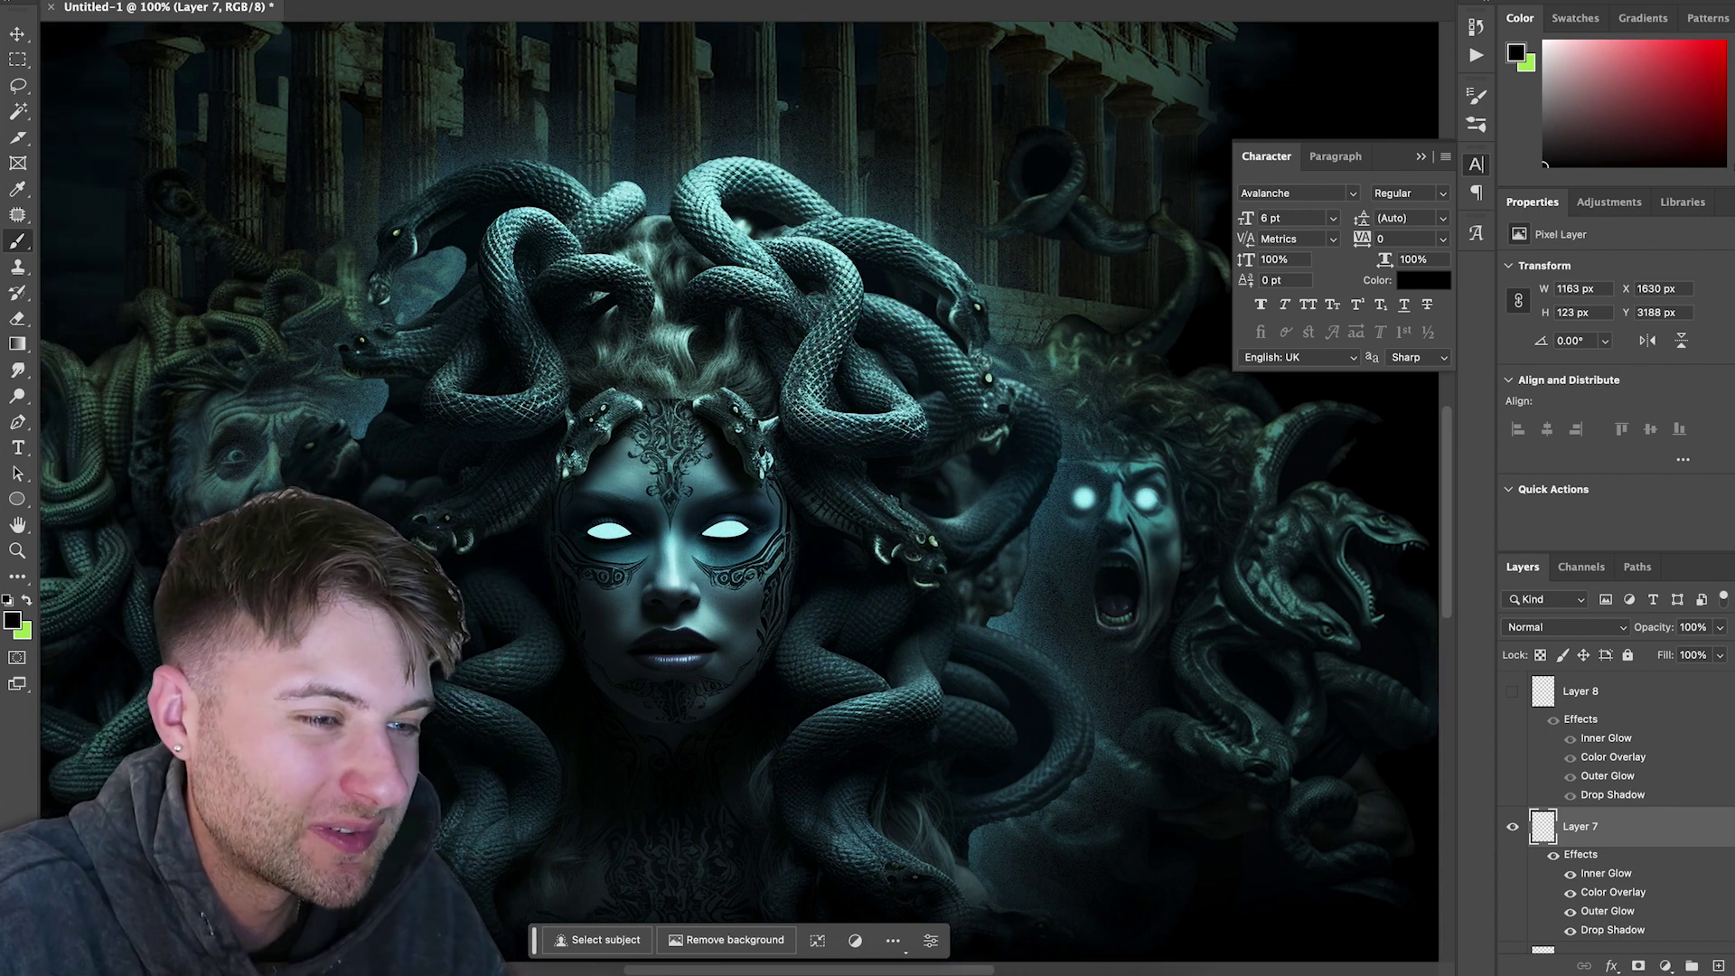
pyautogui.hscroll(-5, 814, 302)
pyautogui.scroll(2, 555, 390)
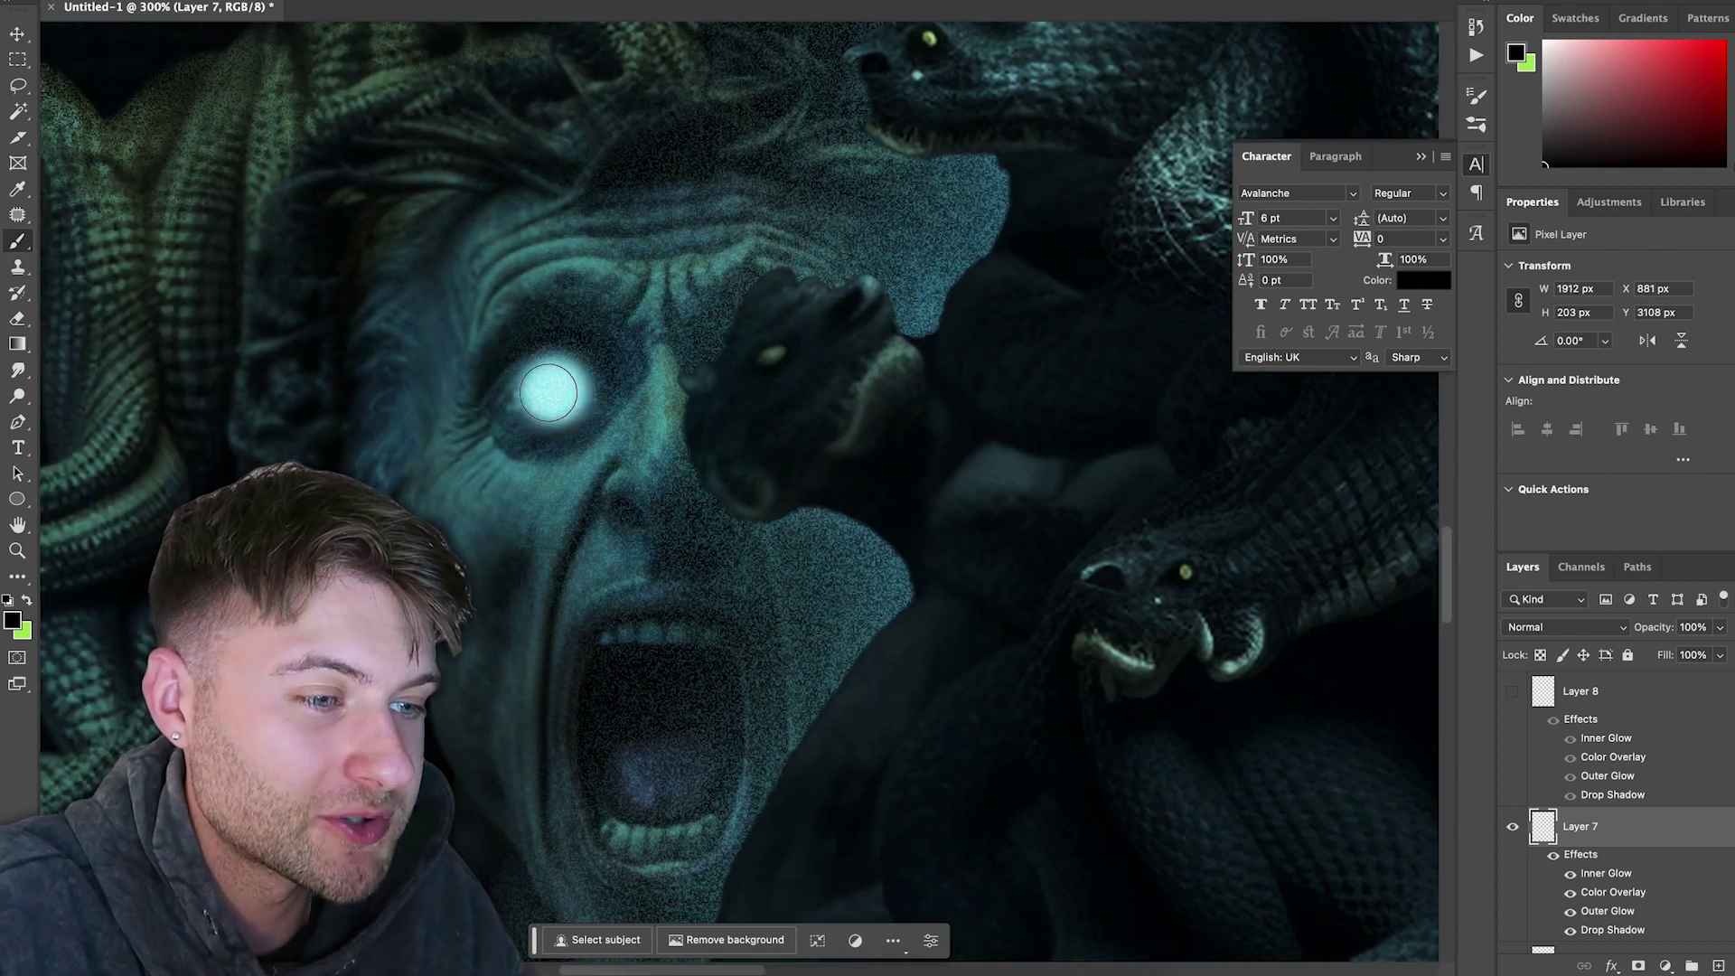
pyautogui.scroll(-3, 548, 391)
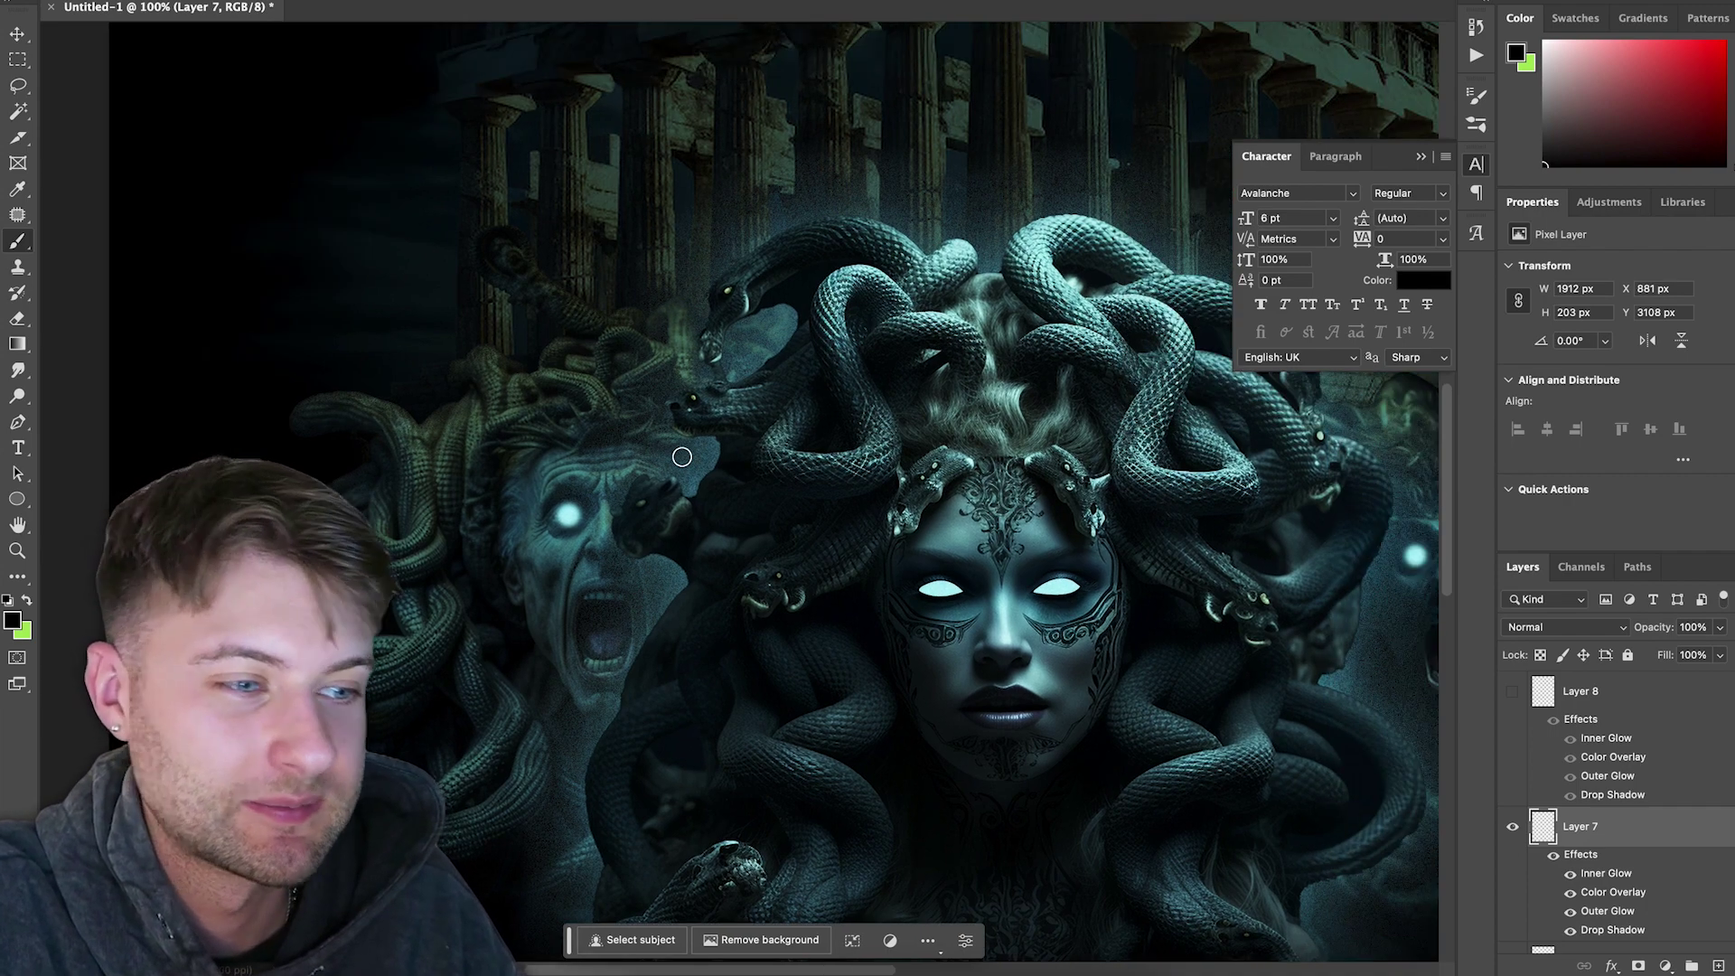
pyautogui.hscroll(8, 681, 456)
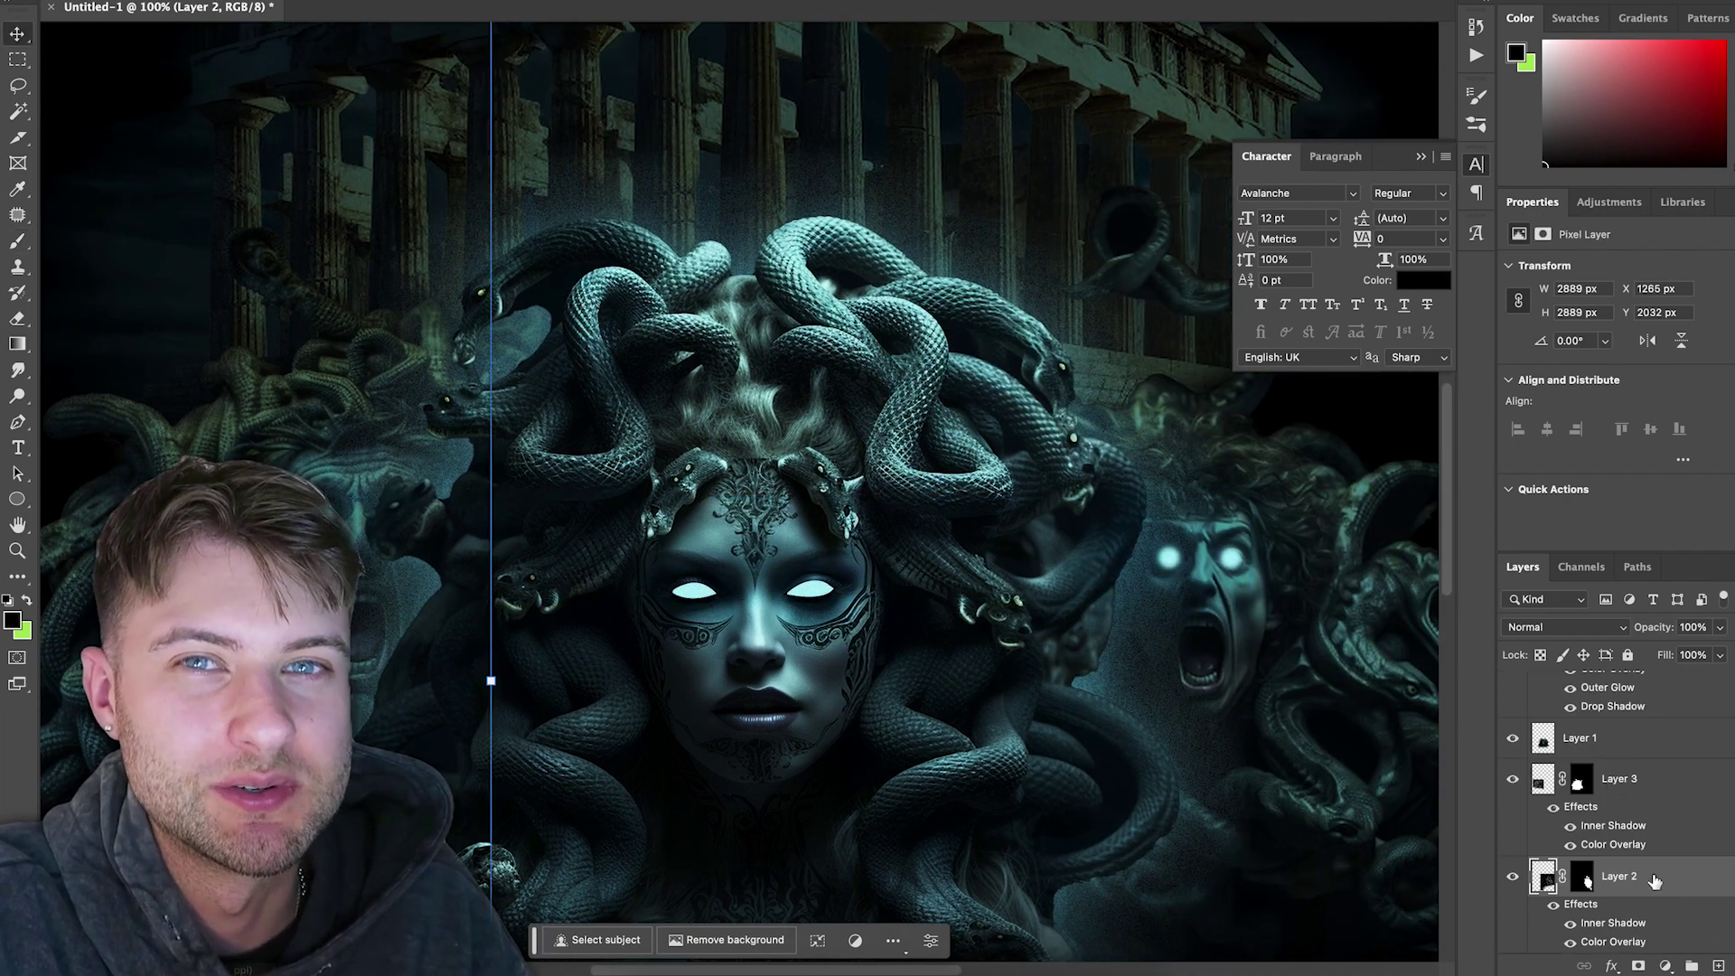
# Step: Add a 'YOUR BRAND' text box across the poster top in white Quinsi at 83 pt
pyautogui.press('super+0')
pyautogui.press('t')
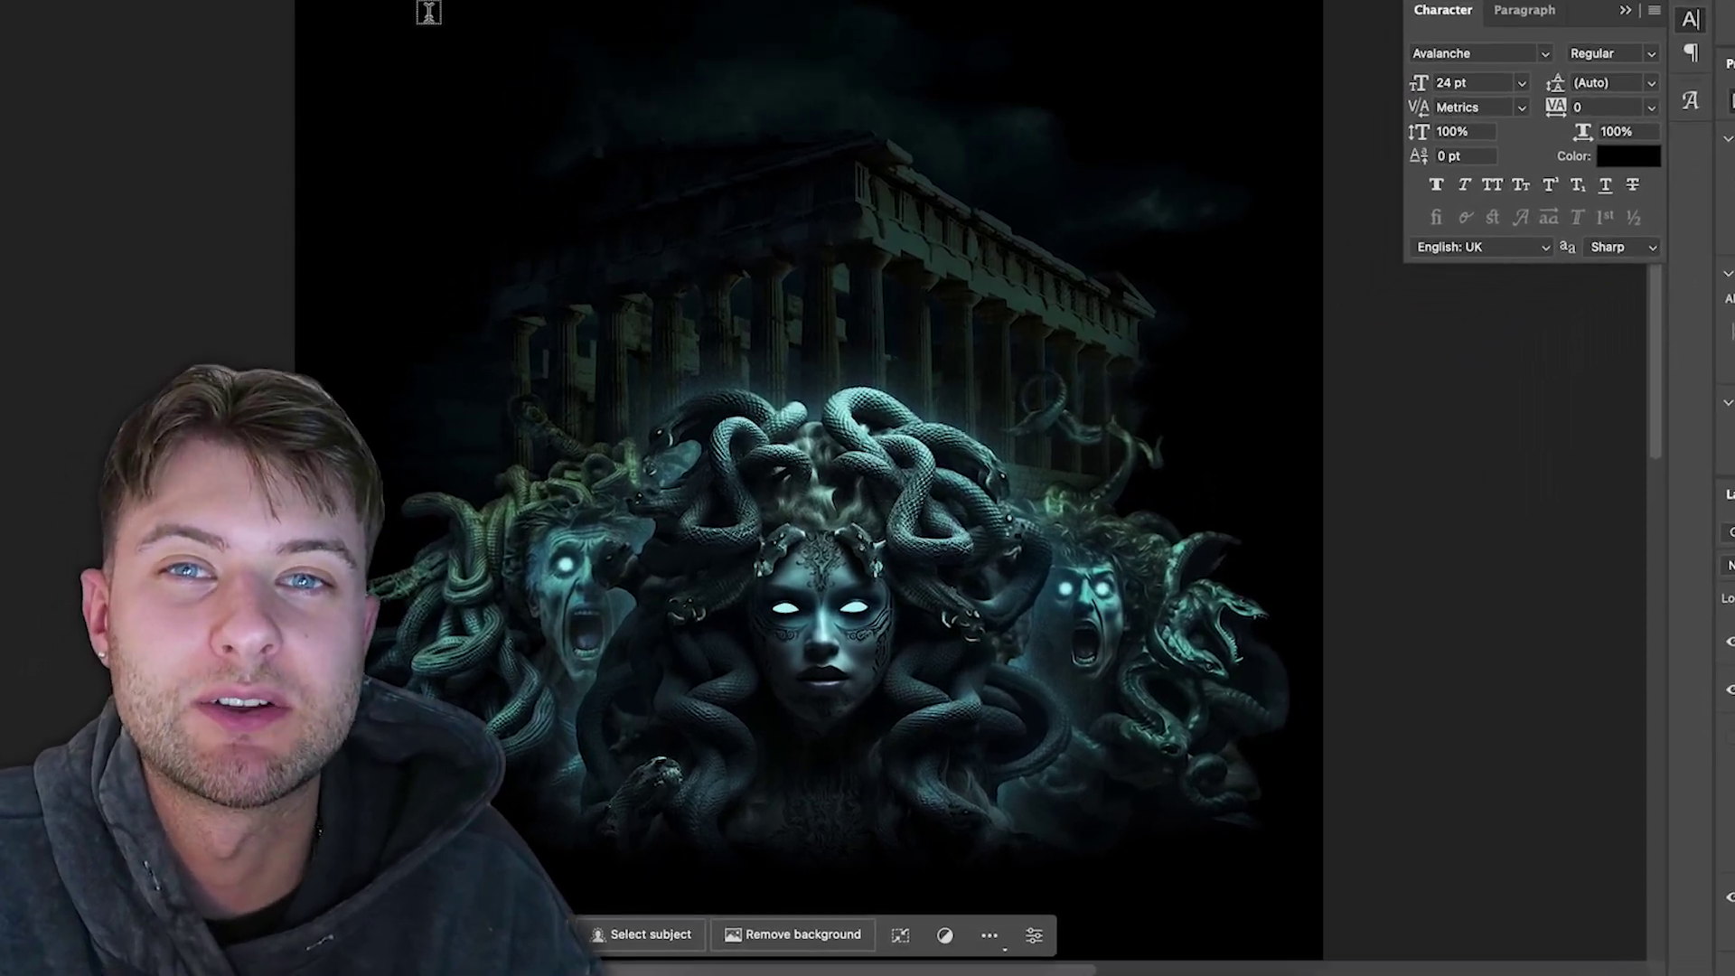
pyautogui.moveTo(429, 13); pyautogui.dragTo(1166, 260)
pyautogui.press('BackSpace')
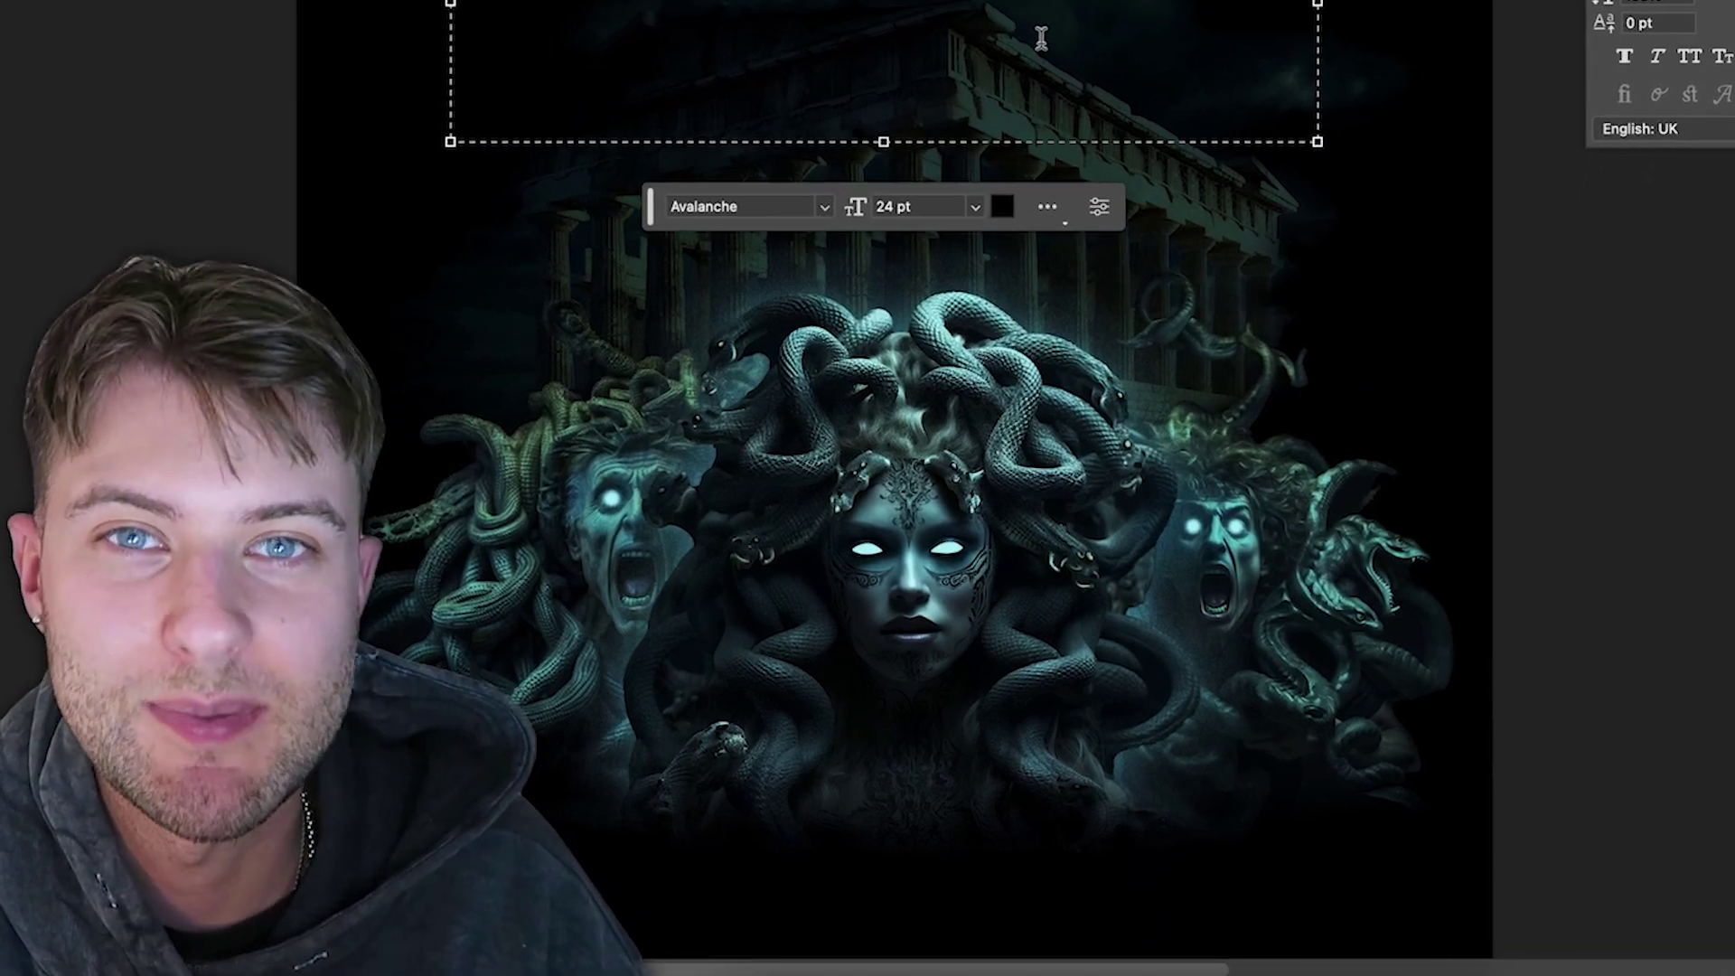
pyautogui.write('YOUR BRAND')
pyautogui.hotkey('ctrl', 'a')
pyautogui.click(1001, 206)
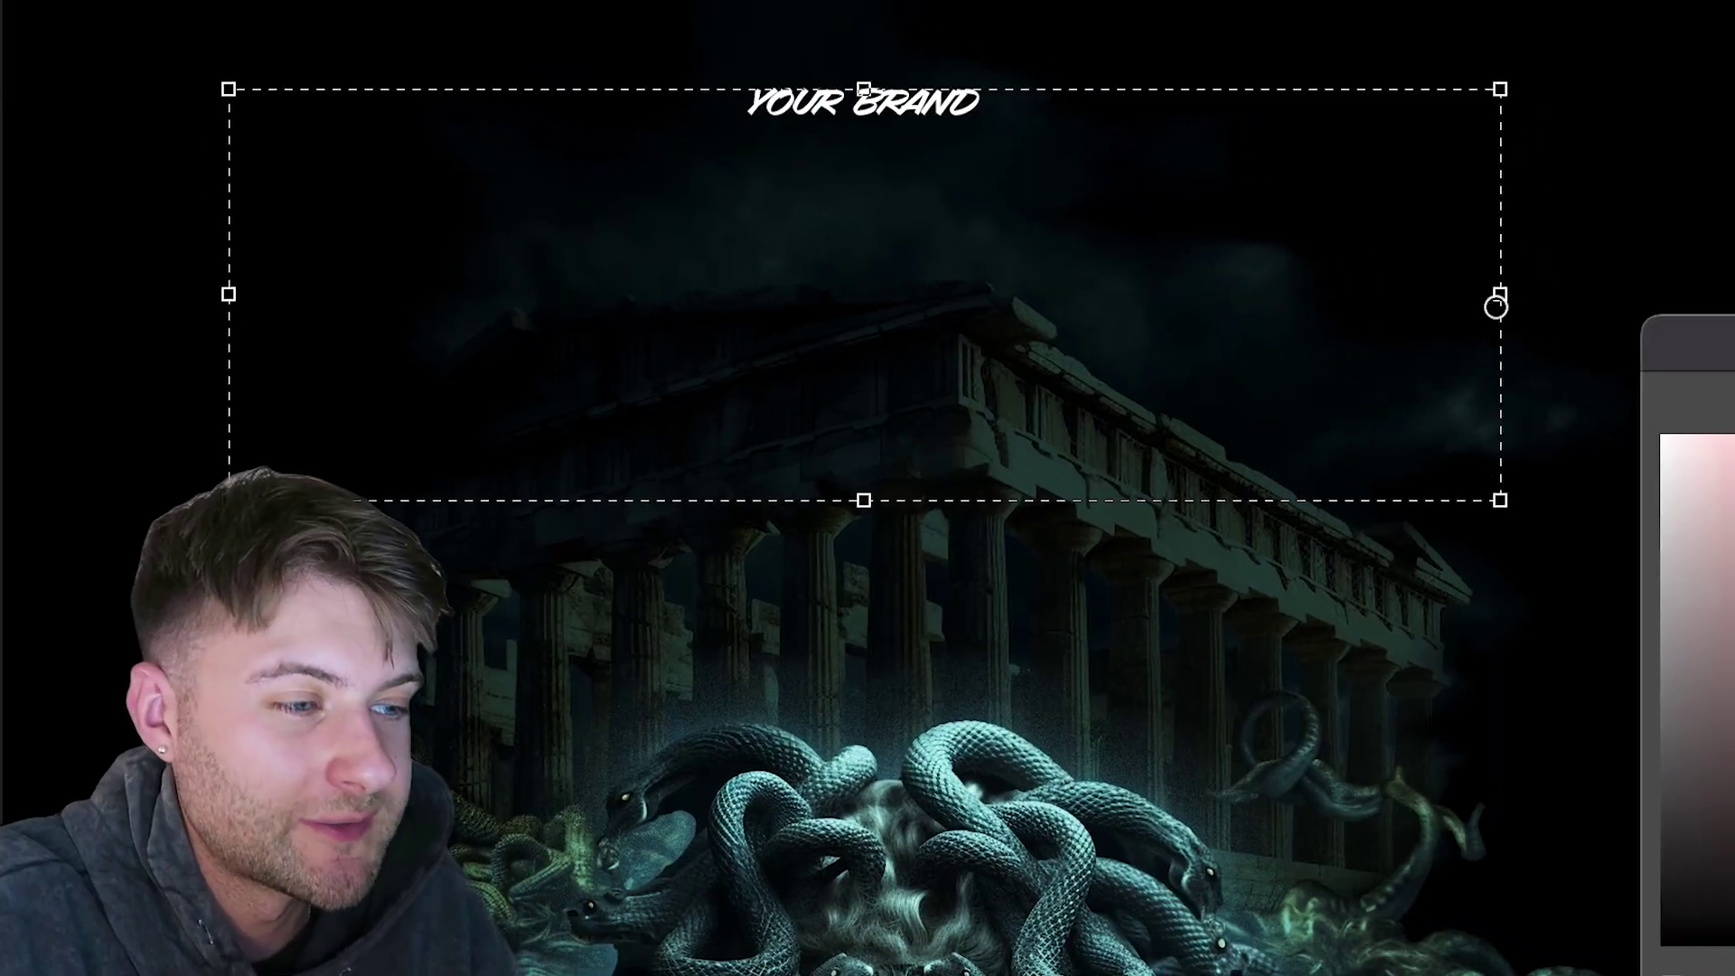
pyautogui.press('Return')
pyautogui.click(779, 593)
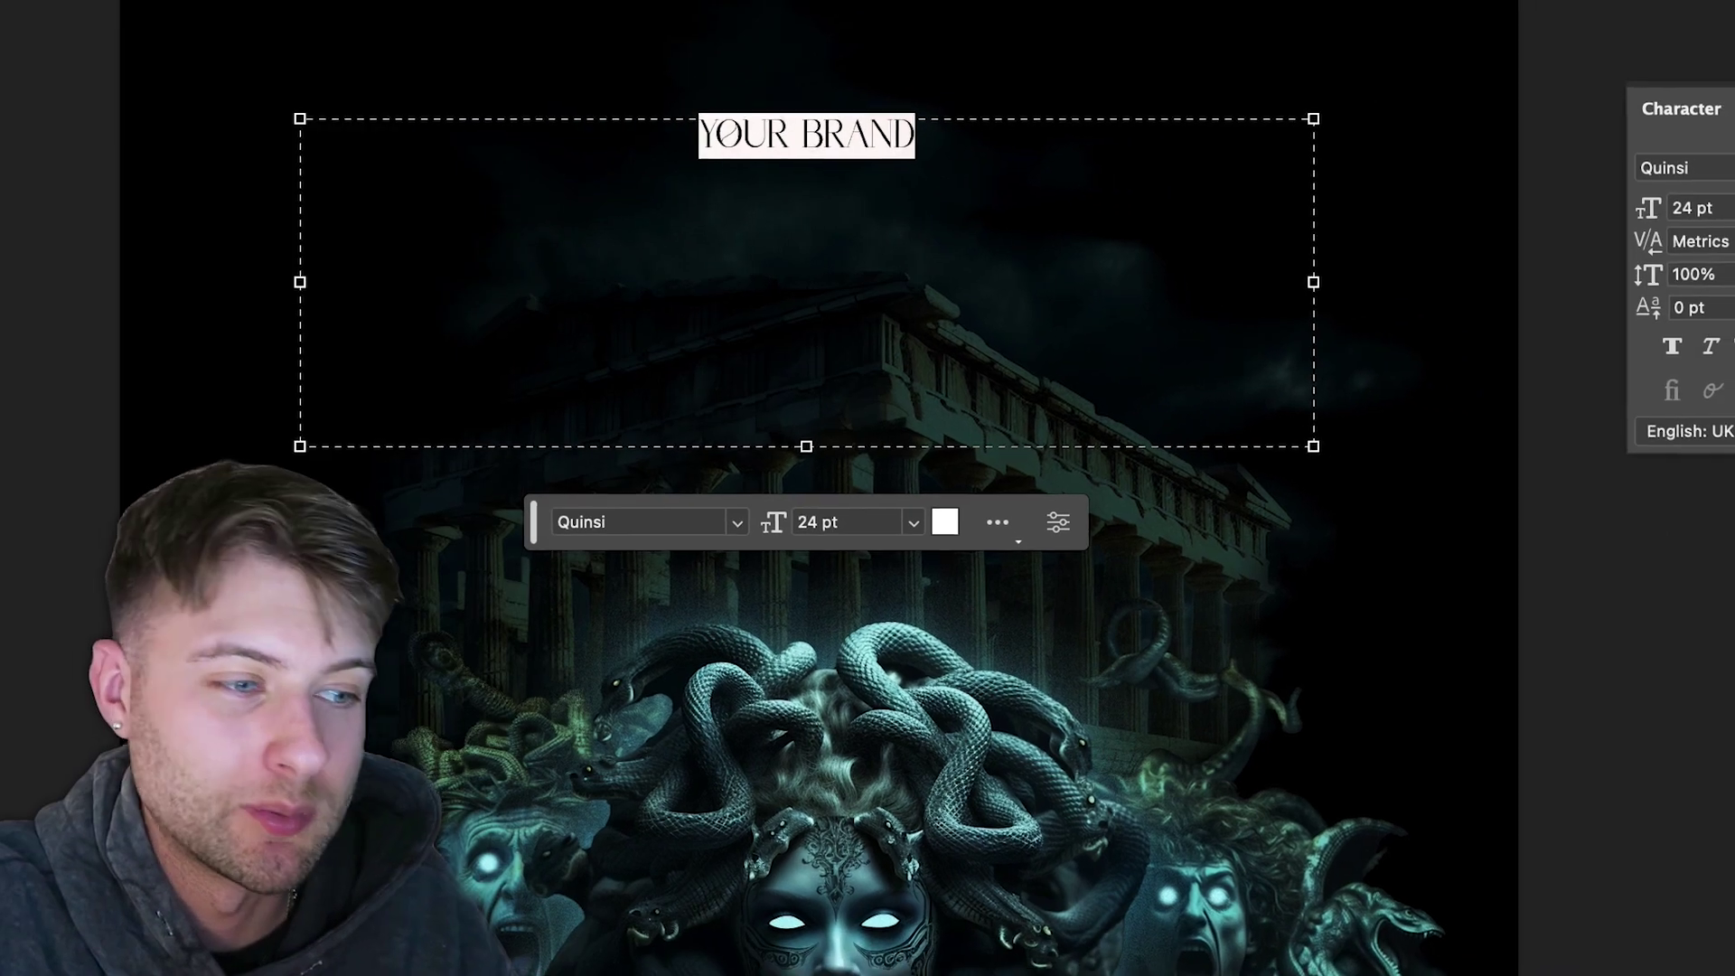
pyautogui.press('super+shift+period')
pyautogui.press('super+shift+period')
pyautogui.press('super+shift+period')
pyautogui.press('super+shift+period')
pyautogui.press('super+shift+period')
pyautogui.press('super+shift+period')
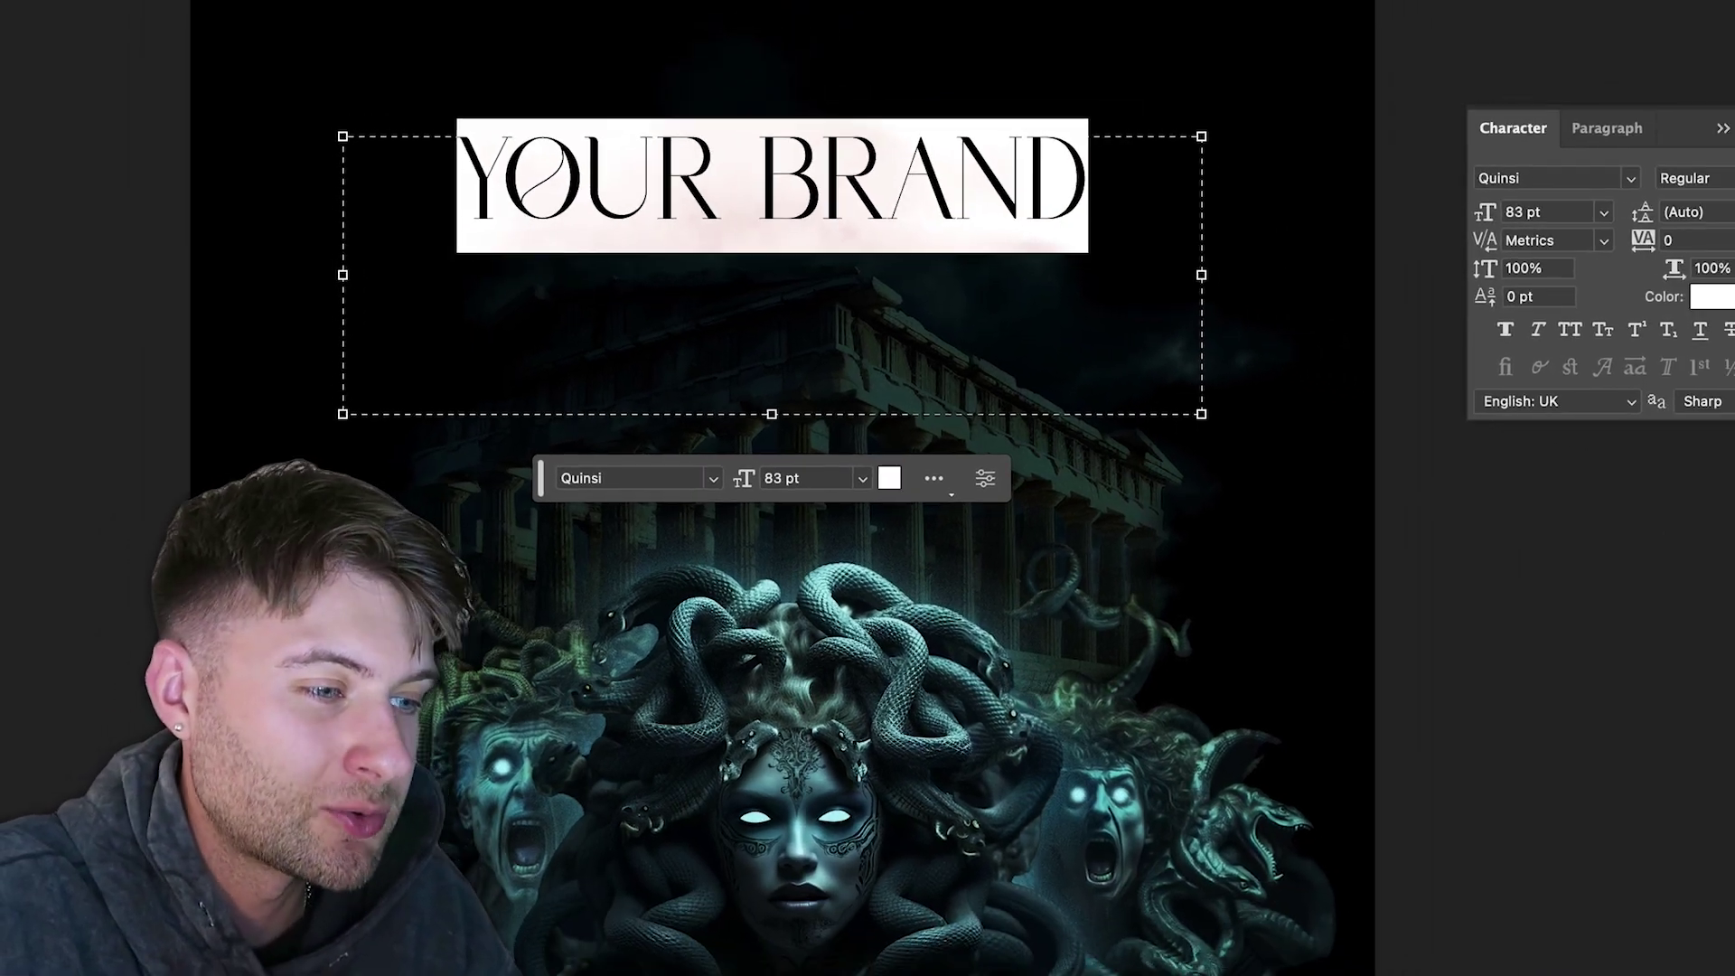
pyautogui.press('super+Return')
# Step: Move YOUR BRAND down near the top and stretch the lightning layer across the poster's top
pyautogui.press('v')
pyautogui.moveTo(878, 207); pyautogui.dragTo(878, 325)
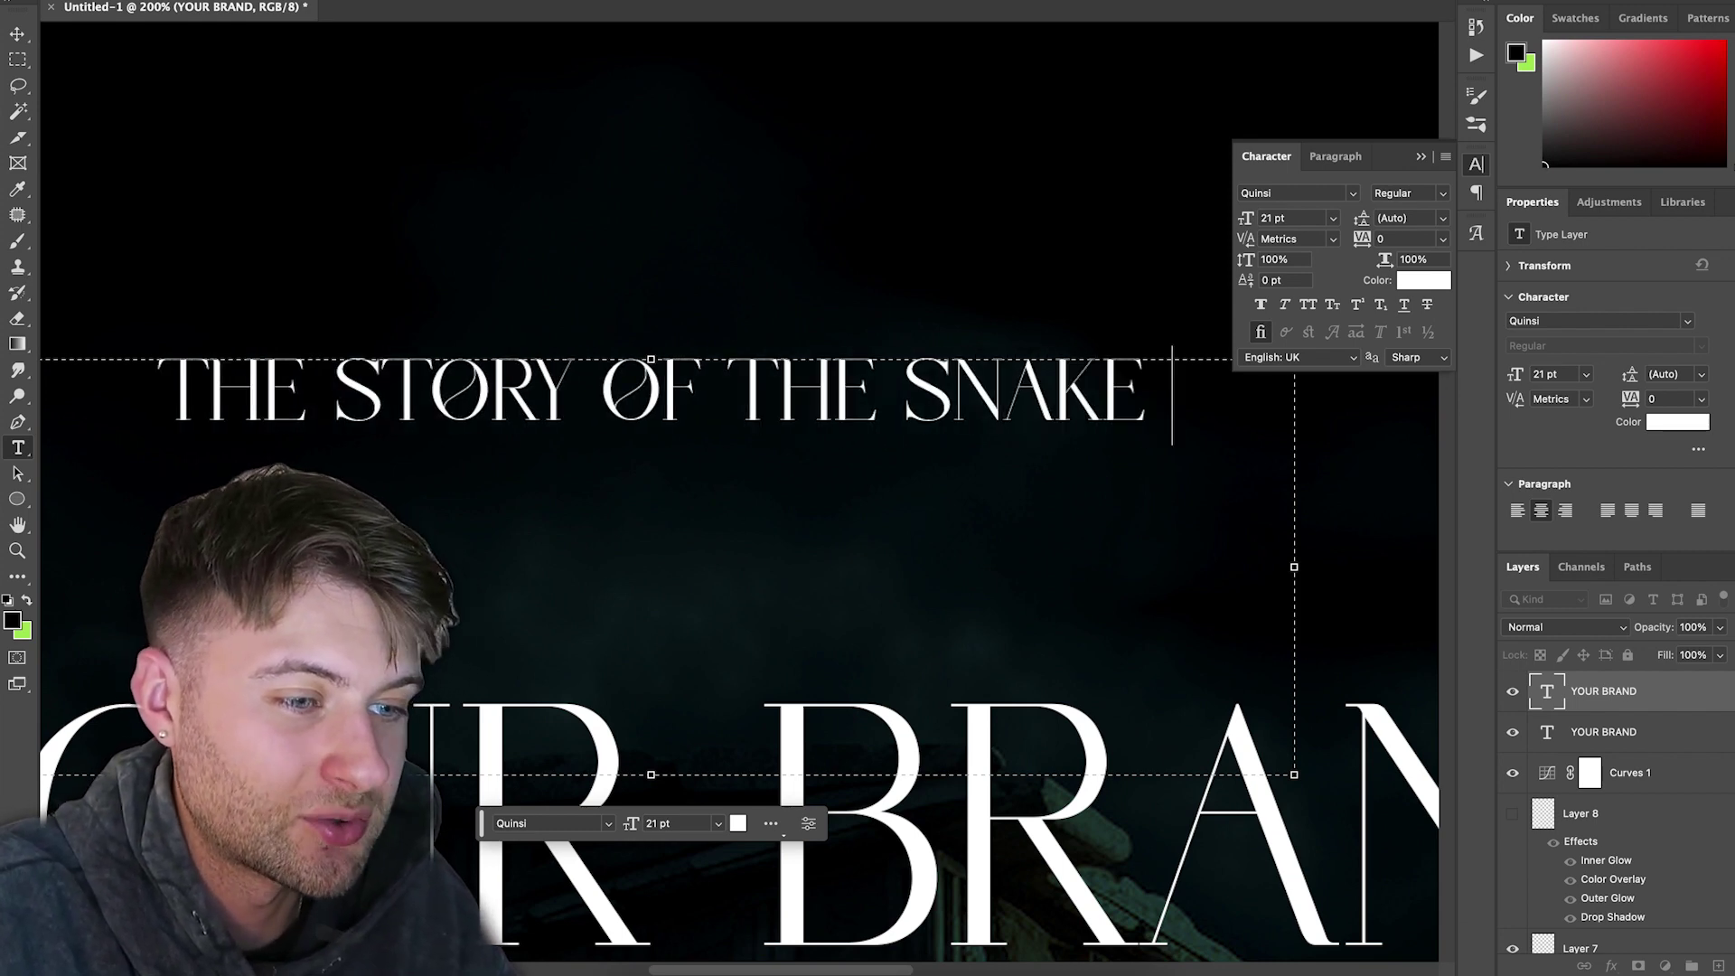
pyautogui.write('ED')
pyautogui.hscroll(10, 788, 608)
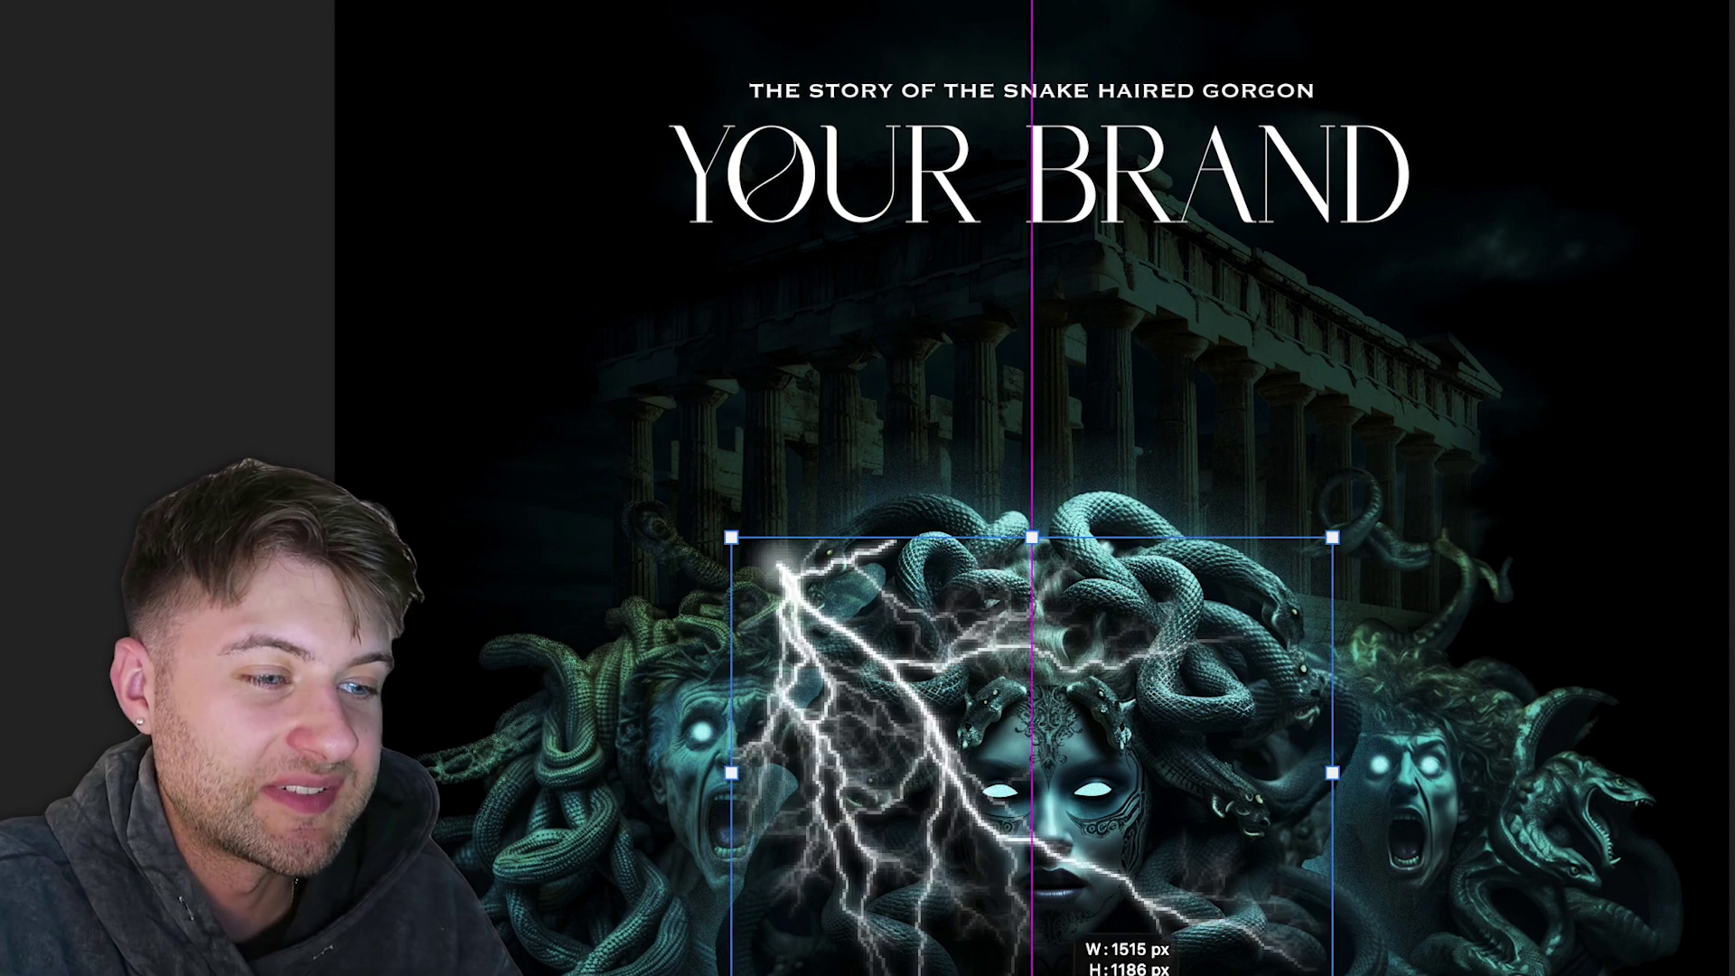
pyautogui.moveTo(982, 539); pyautogui.dragTo(624, 285)
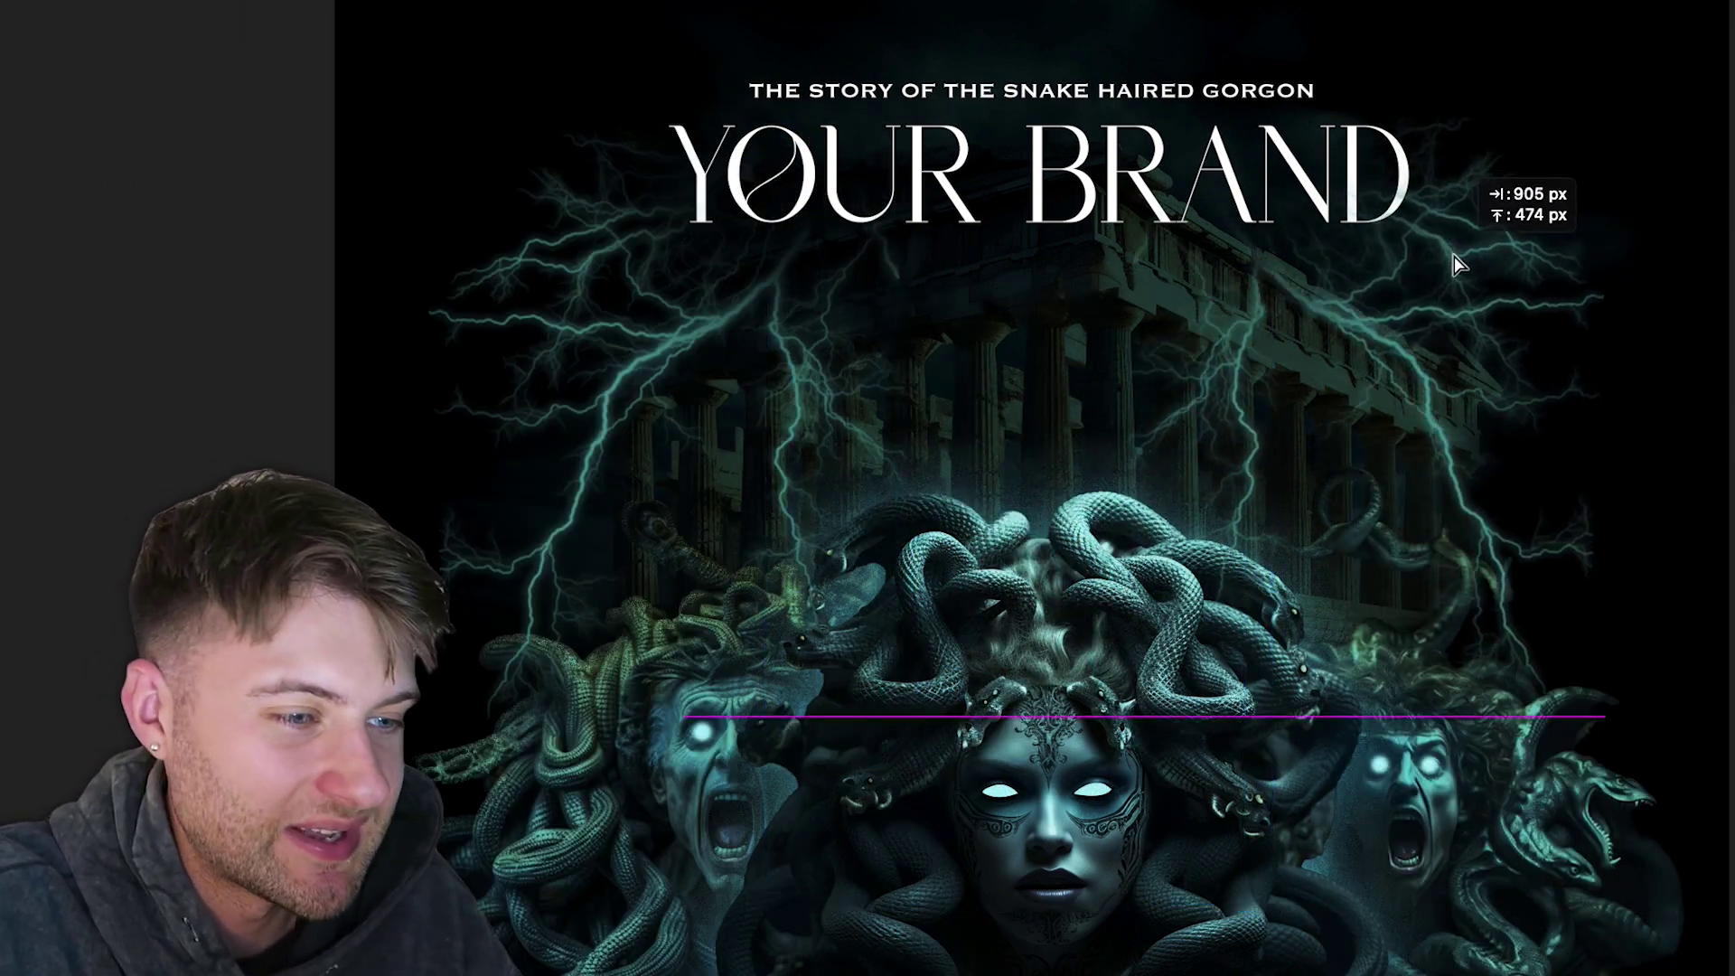
pyautogui.moveTo(1436, 181); pyautogui.dragTo(1471, 337)
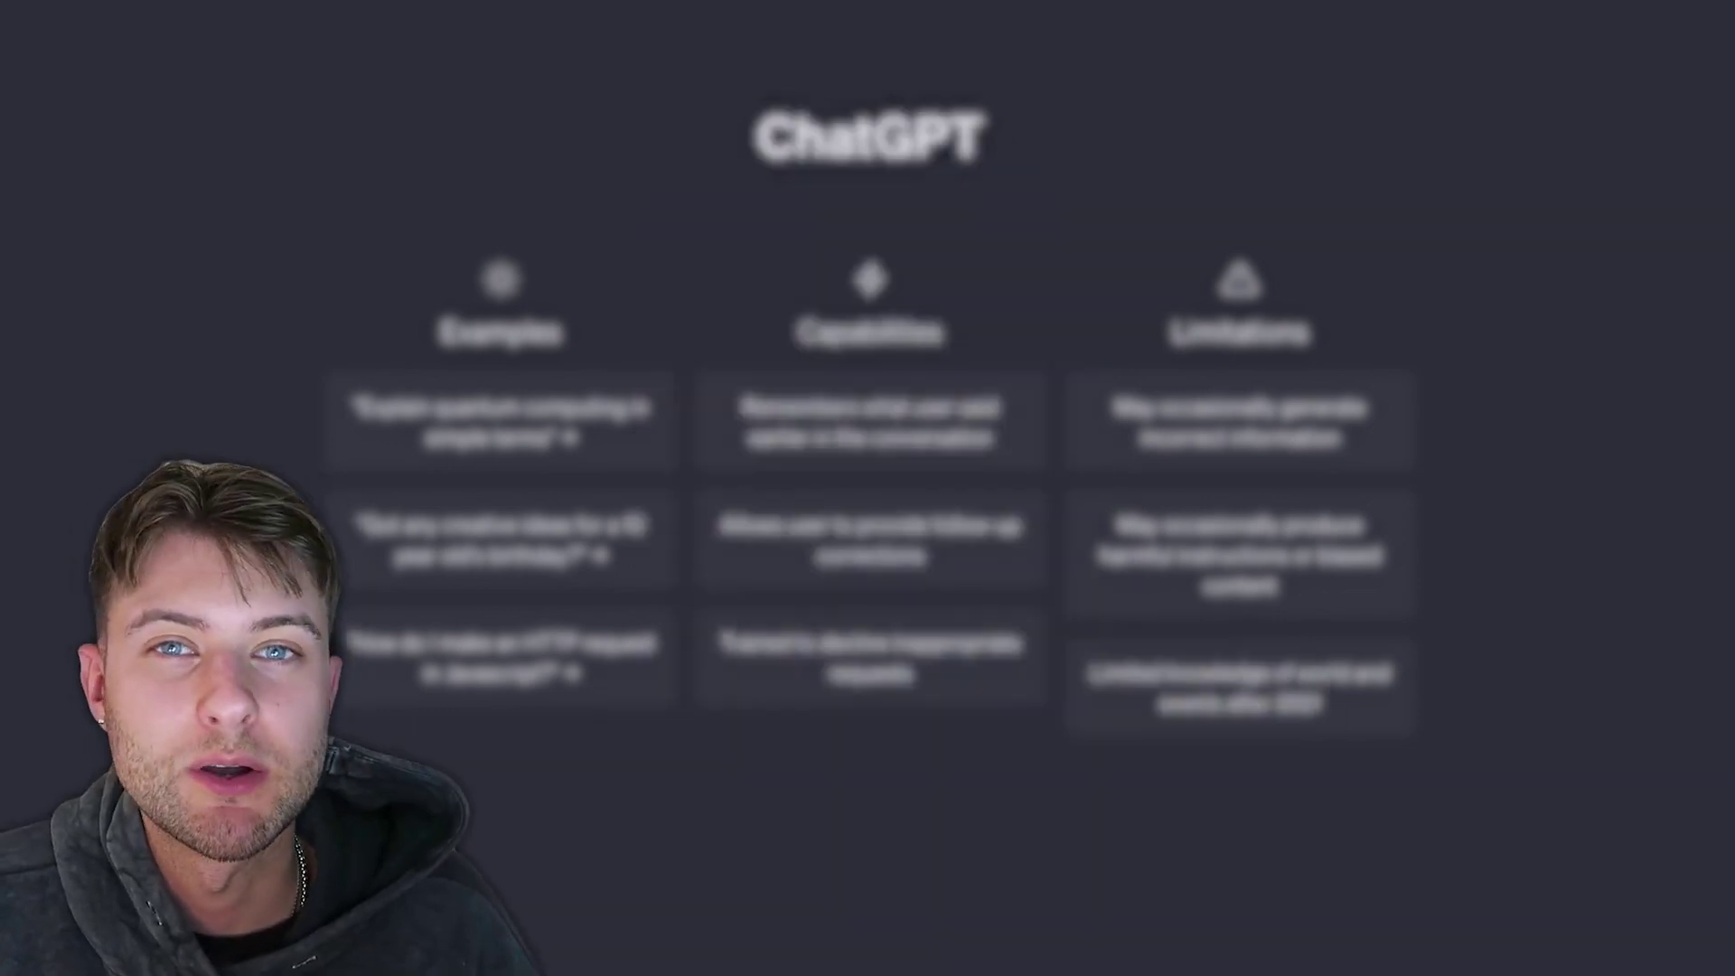
# Step: Send ChatGPT a prompt requesting a 3-paragraph description for the poster text
pyautogui.write('Type me a 3 paragraph description about w')
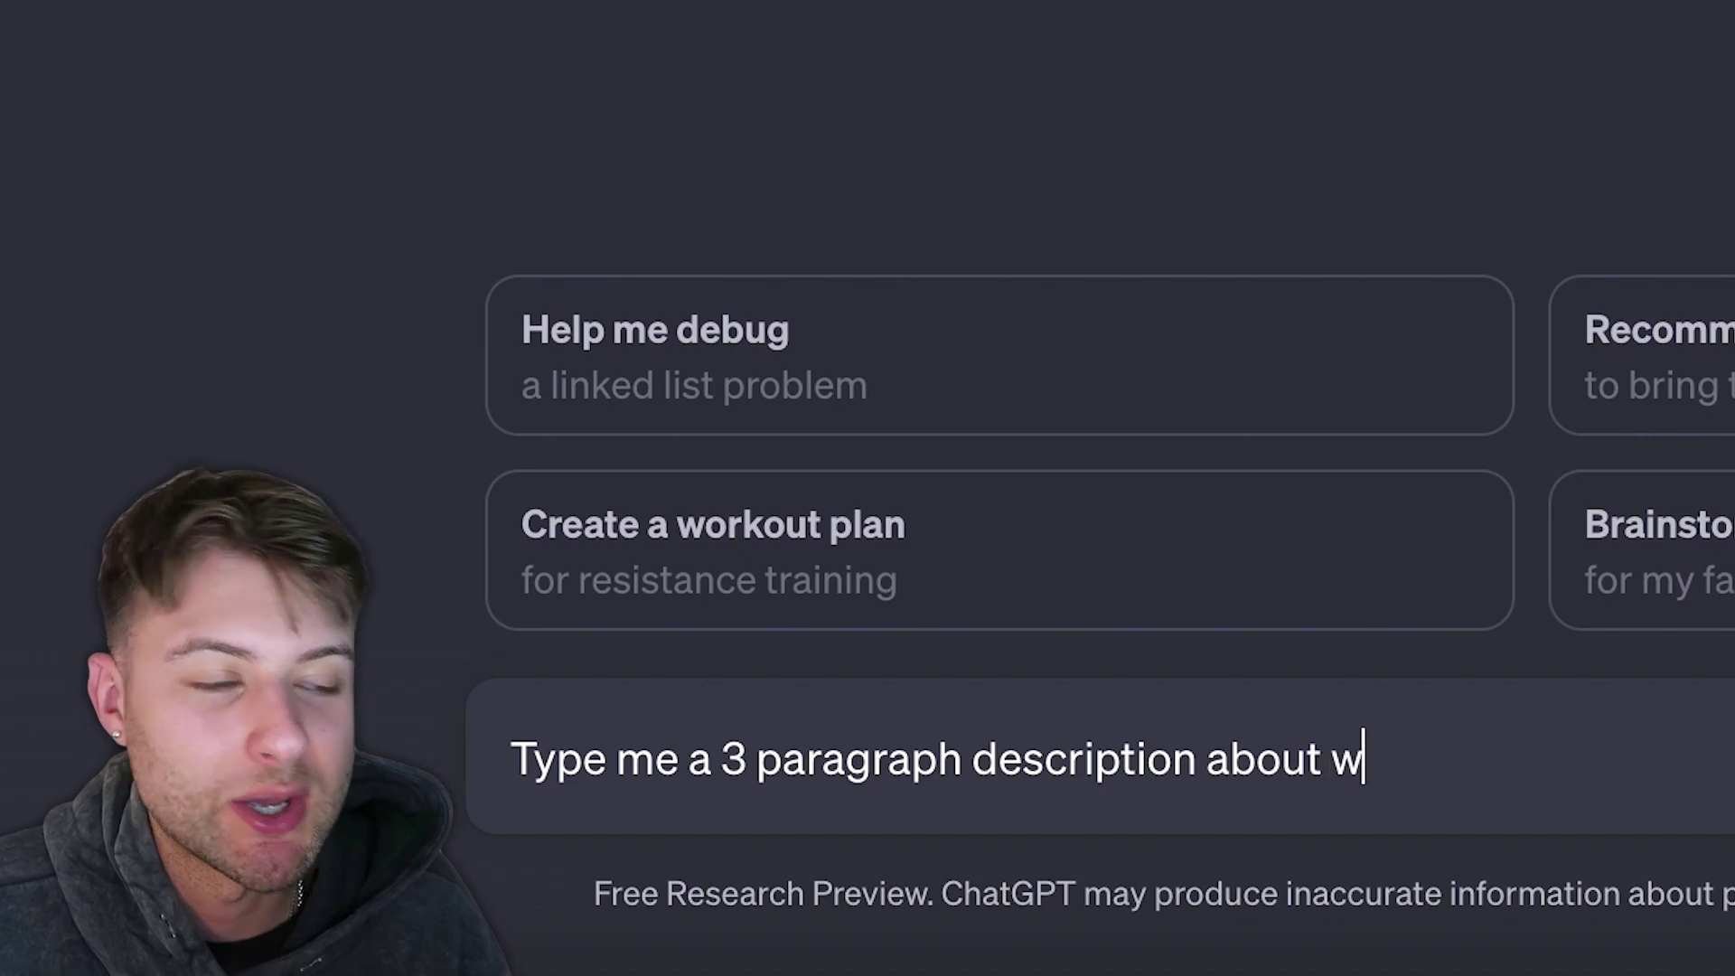
pyautogui.write('hy everyone watching should subscribe to this Youtube')
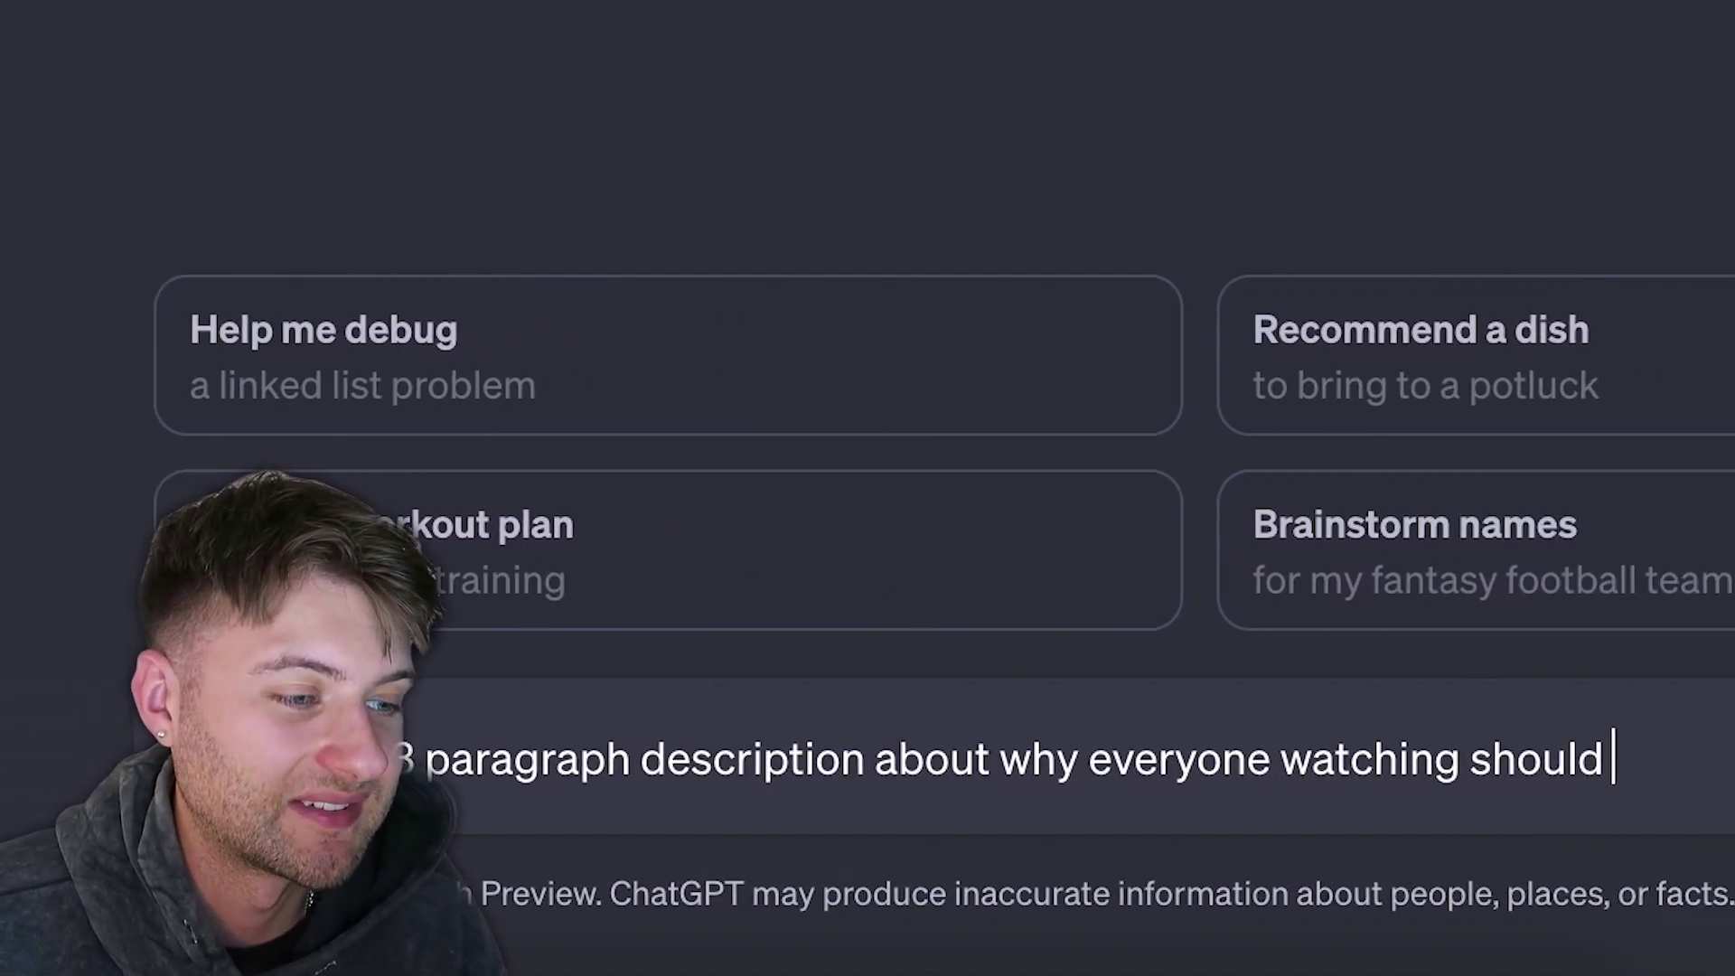
pyautogui.write(' channel')
pyautogui.press('Return')
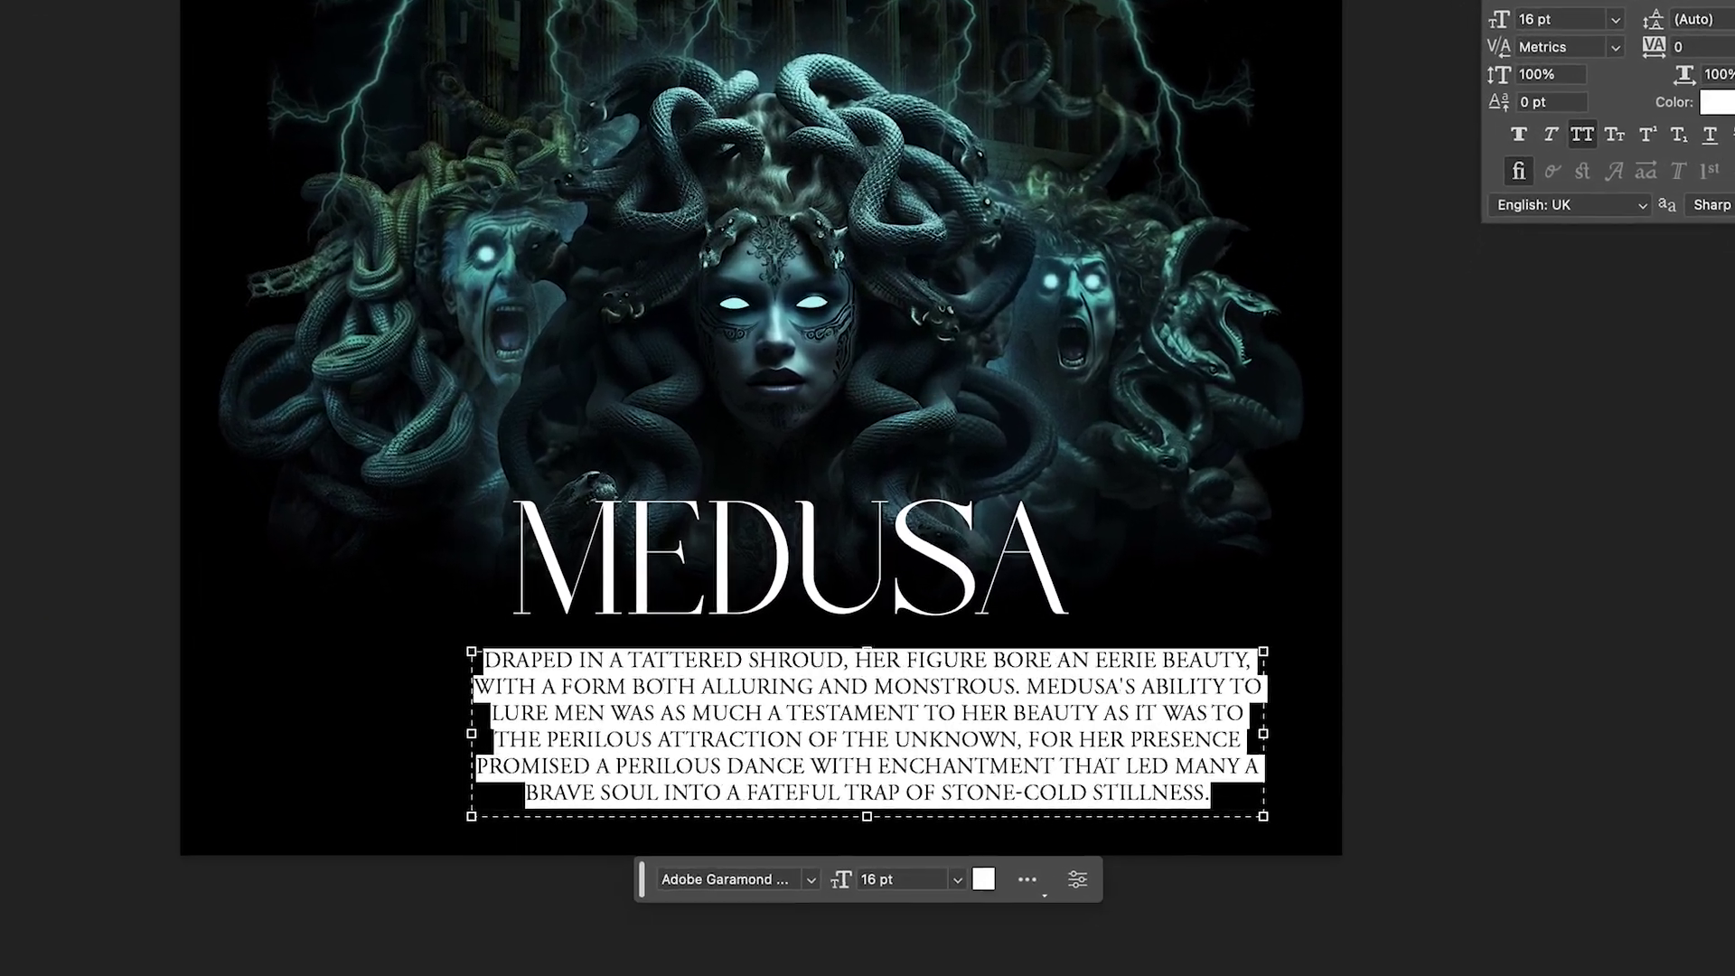
# Step: Fully justify the body text, widen its box to the left, and shift the block left
pyautogui.hotkey('ctrl', 'shift', 'f')
pyautogui.moveTo(477, 744); pyautogui.dragTo(393, 714)
pyautogui.hotkey('ctrl', 'Return')
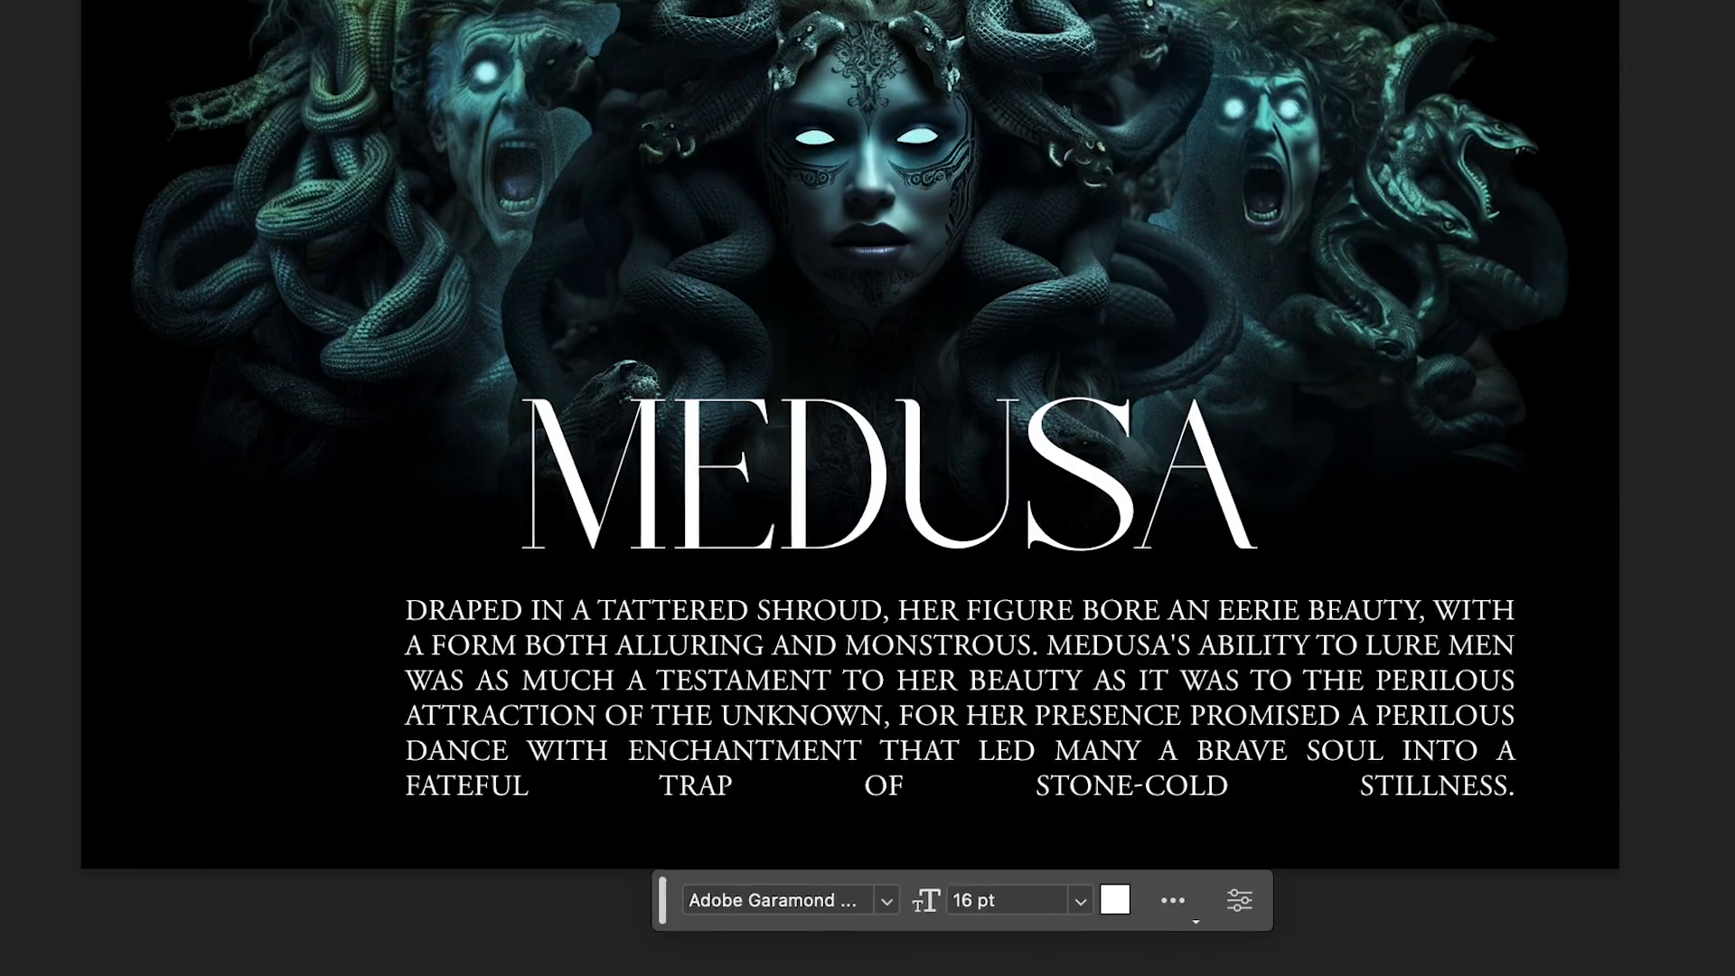
pyautogui.moveTo(1027, 713); pyautogui.dragTo(981, 713)
pyautogui.moveTo(1084, 694); pyautogui.dragTo(994, 694)
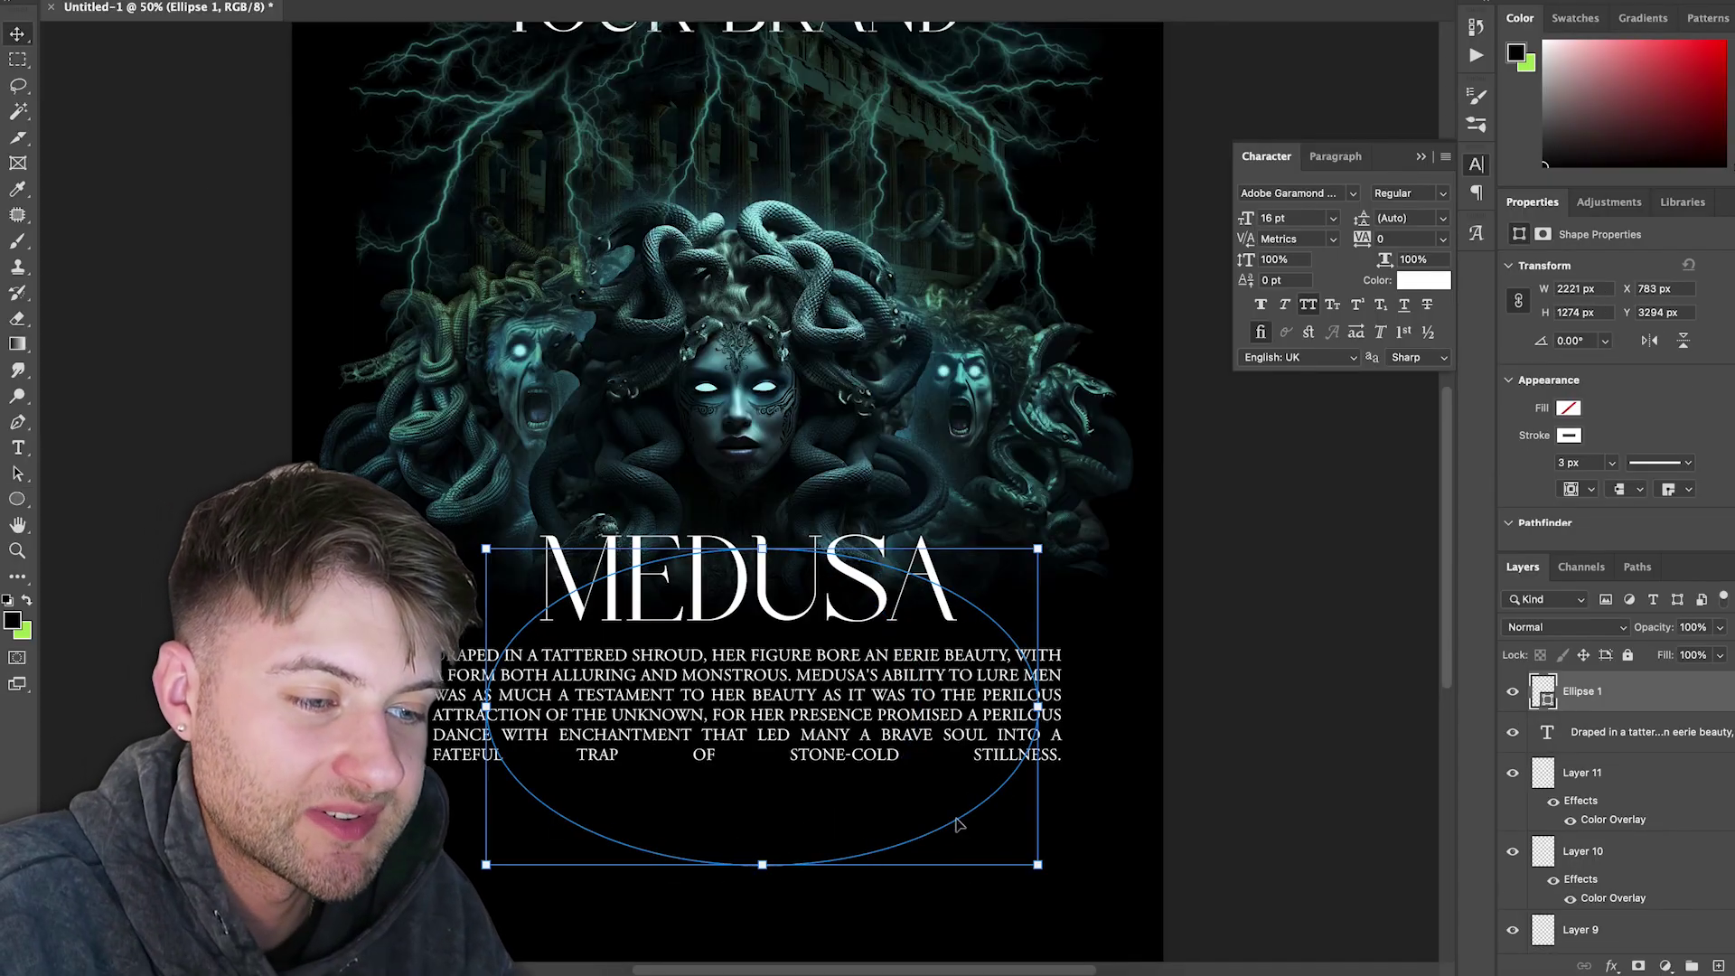
# Step: Show the white ellipse outline and draw a line under 'TRAP OF STONE-COLD' for erasing
pyautogui.hotkey('ctrl', 'h')
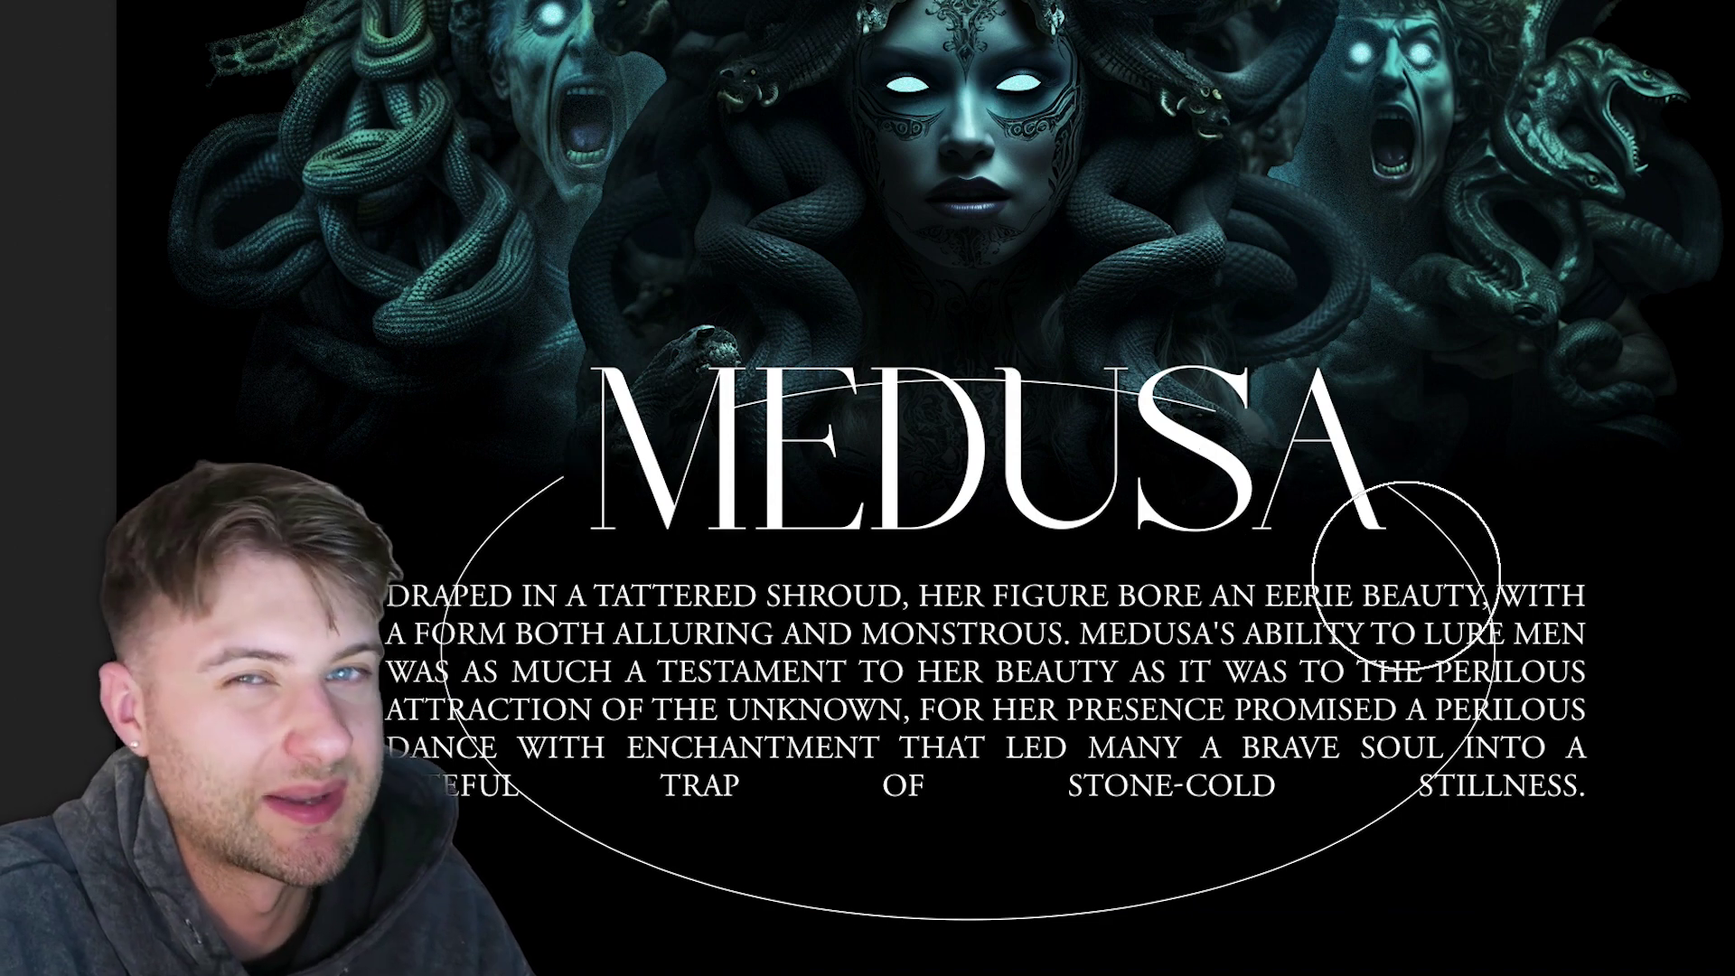
pyautogui.moveTo(371, 712); pyautogui.dragTo(1162, 710)
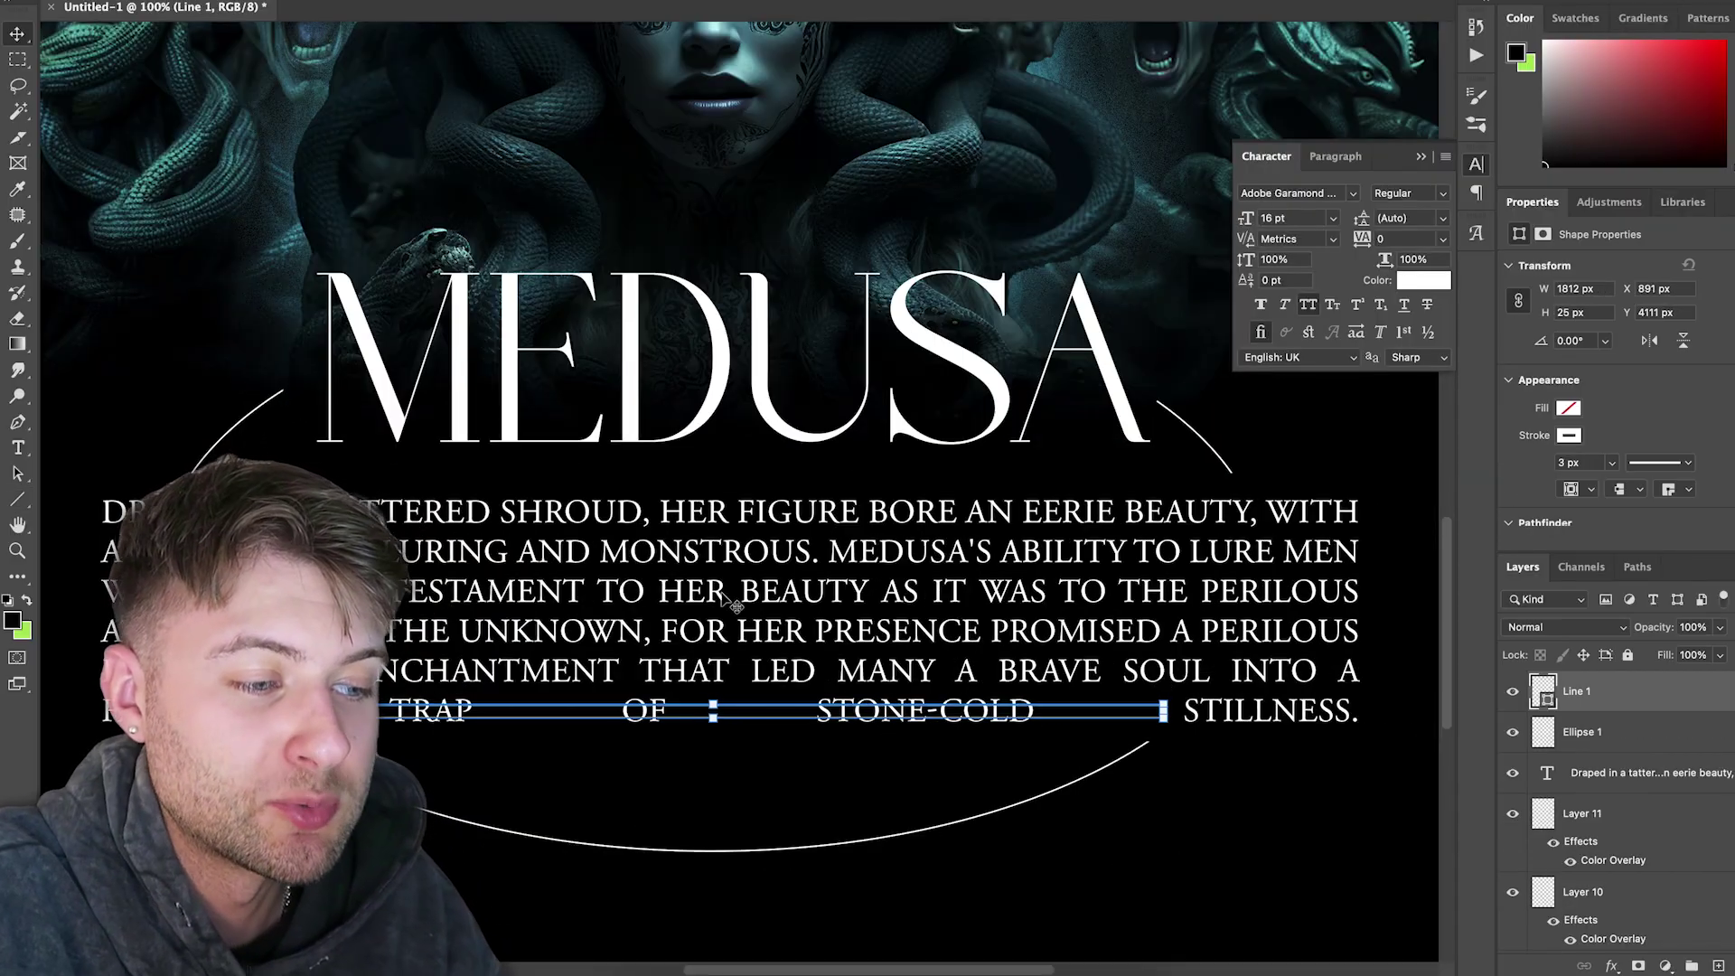
pyautogui.press('e')
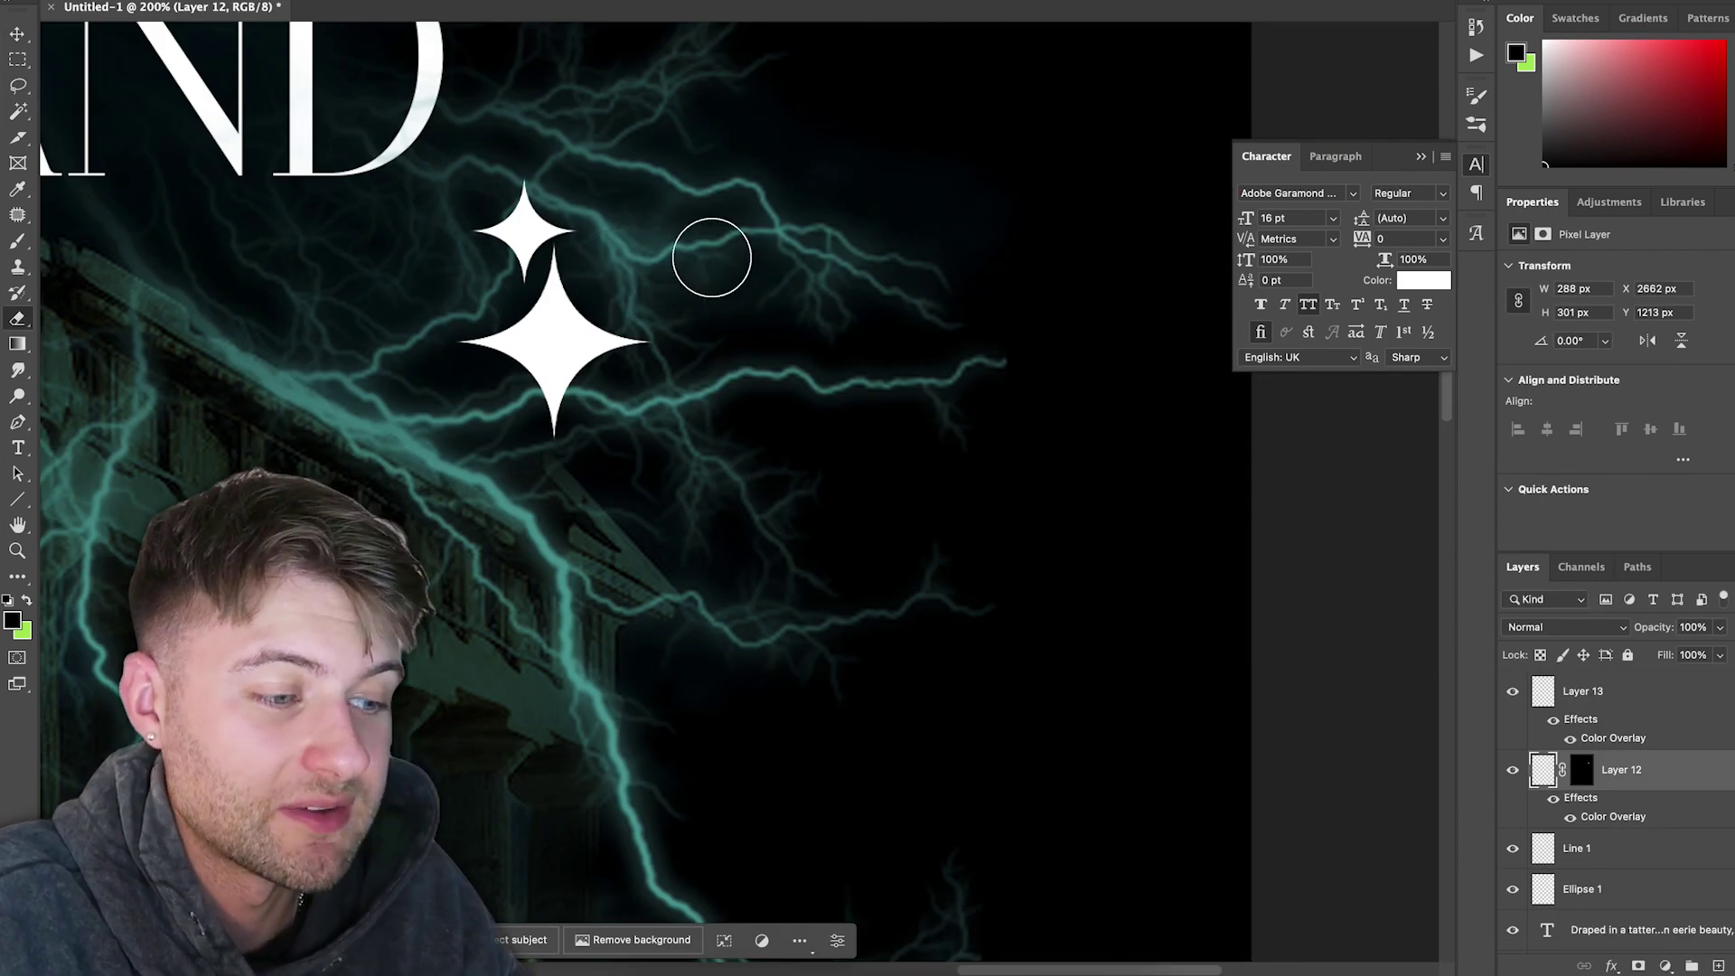
pyautogui.hotkey('ctrl', '-')
pyautogui.hotkey('ctrl', '-')
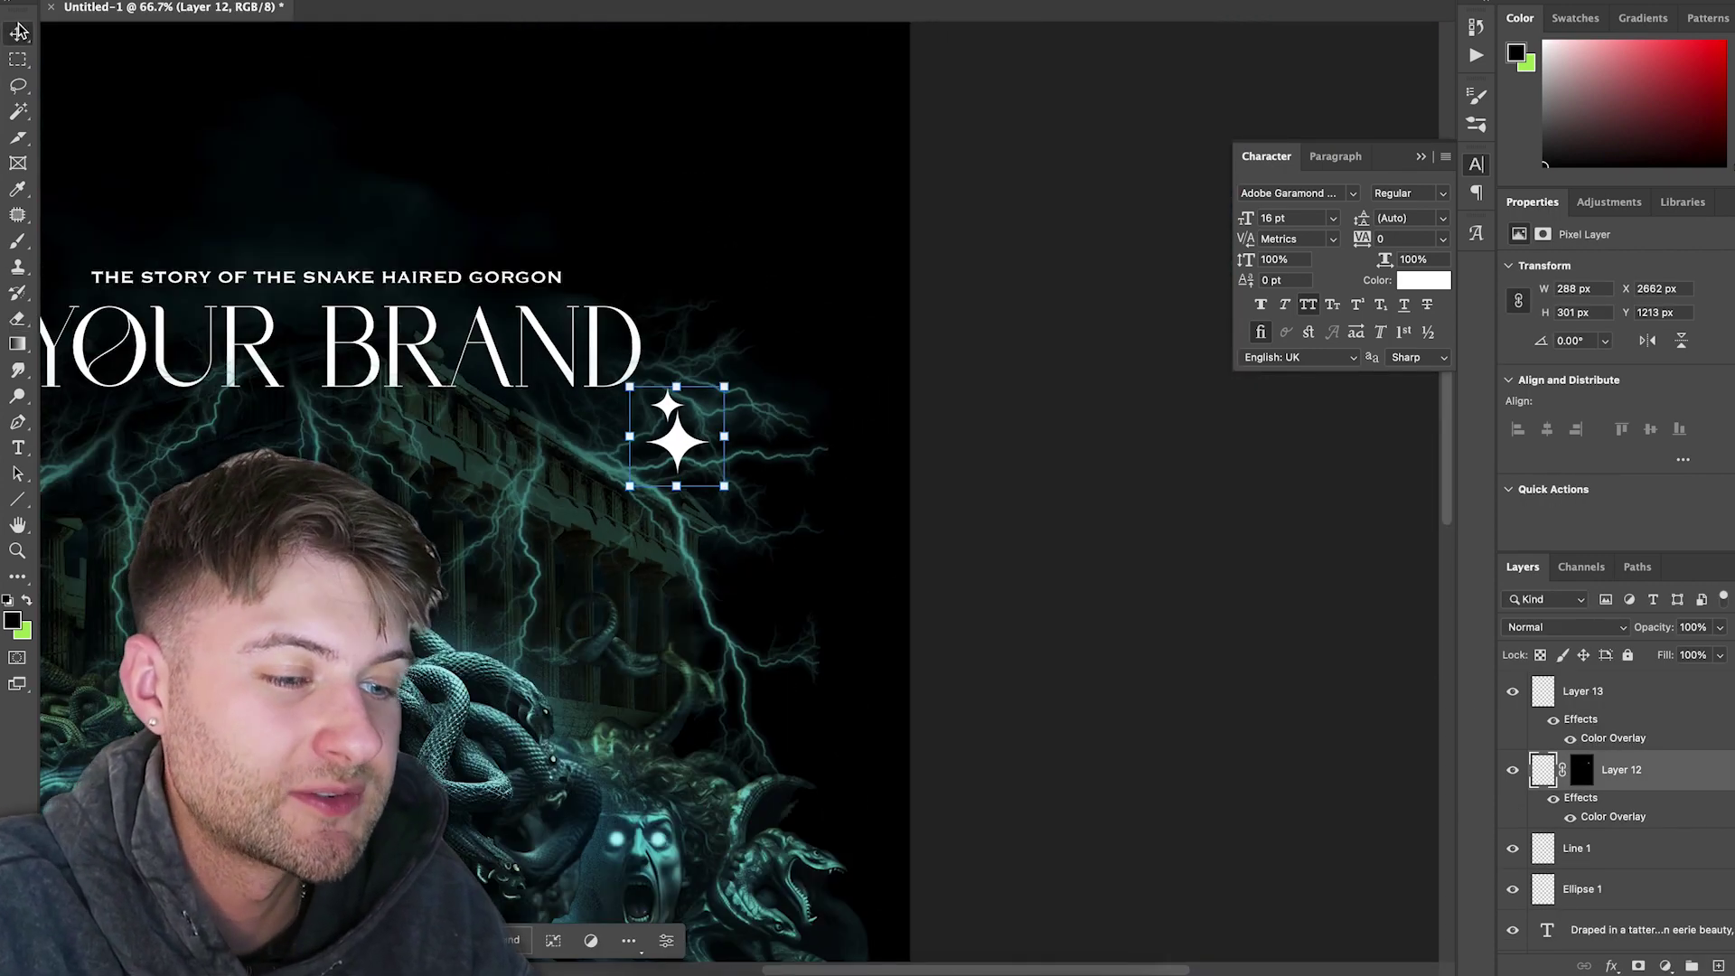